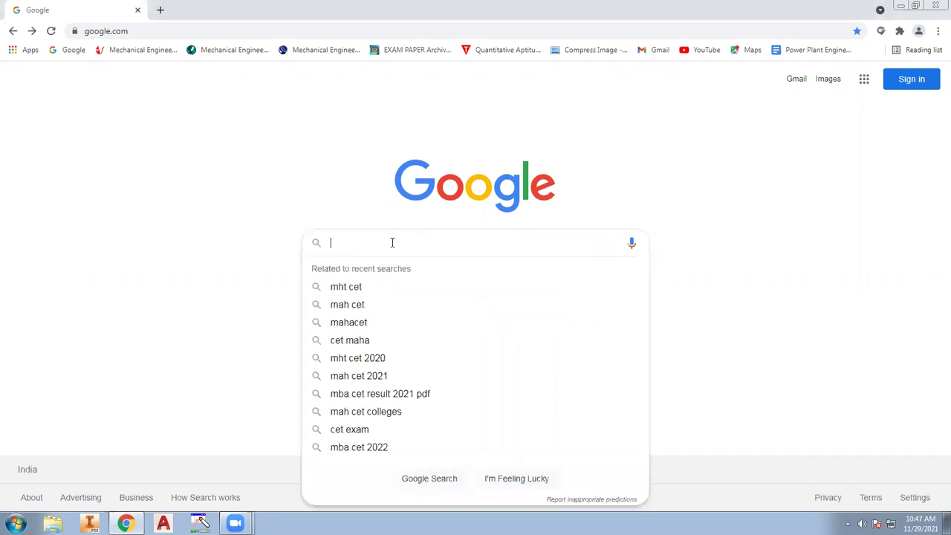
Search Google for 'mht cet' and open the cetcell.mahacet.org State CET Cell site
left_click(361, 288)
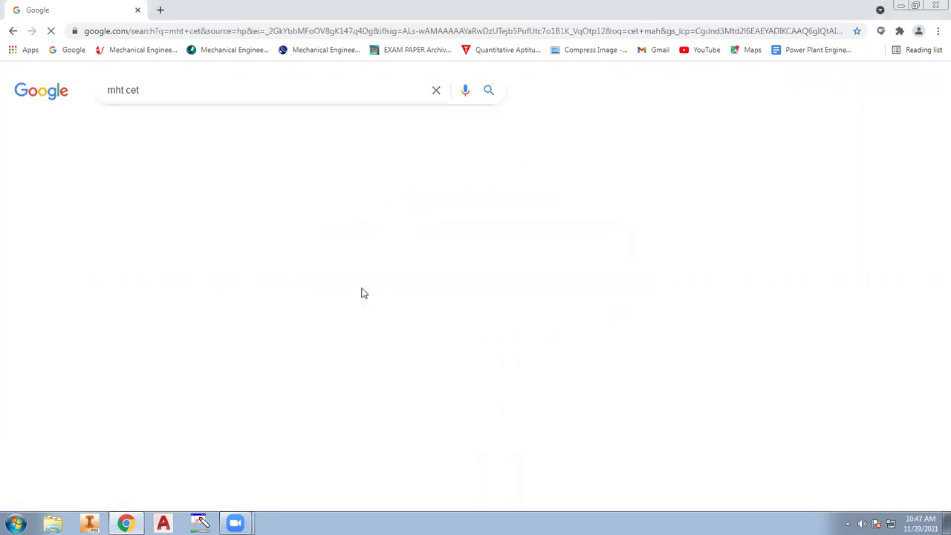
scroll(195, 386, "down", 2)
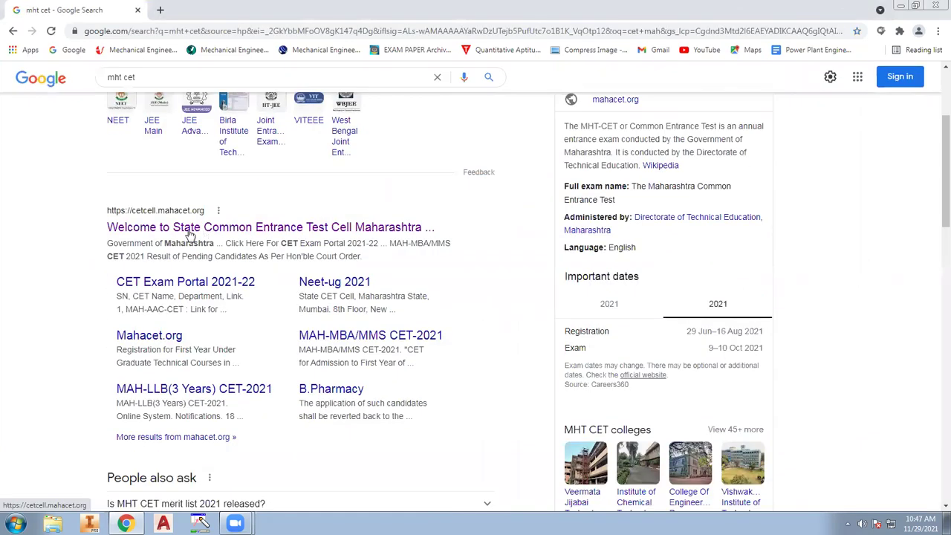
left_click(208, 227)
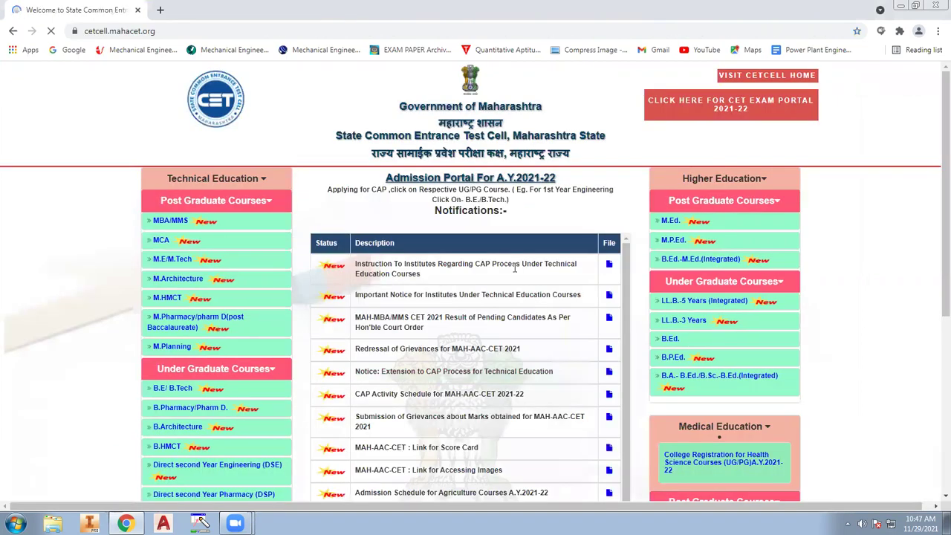
Open the Direct Second Year Engineering (DSE) AY 2021-22 admission portal from the CET Cell site
scroll(197, 252, "down", 4)
scroll(218, 159, "up", 2)
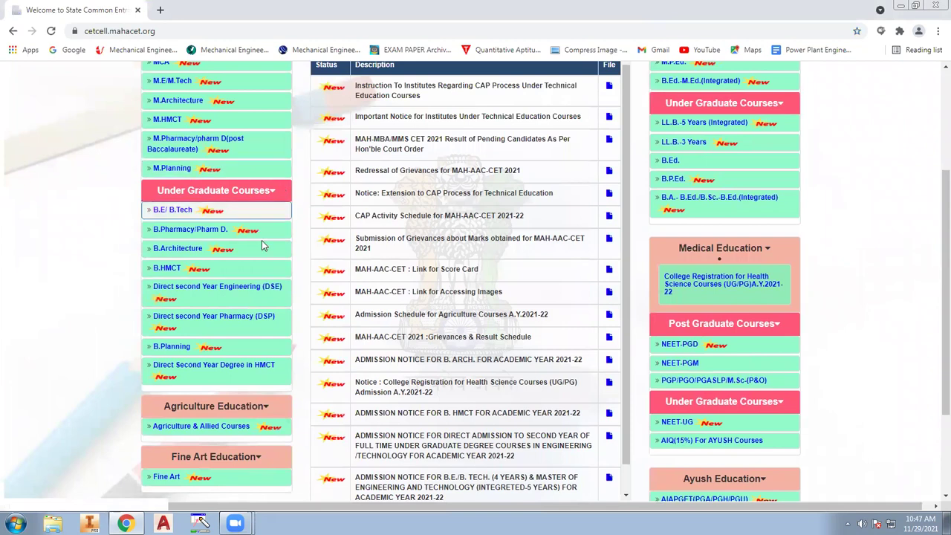
left_click(193, 289)
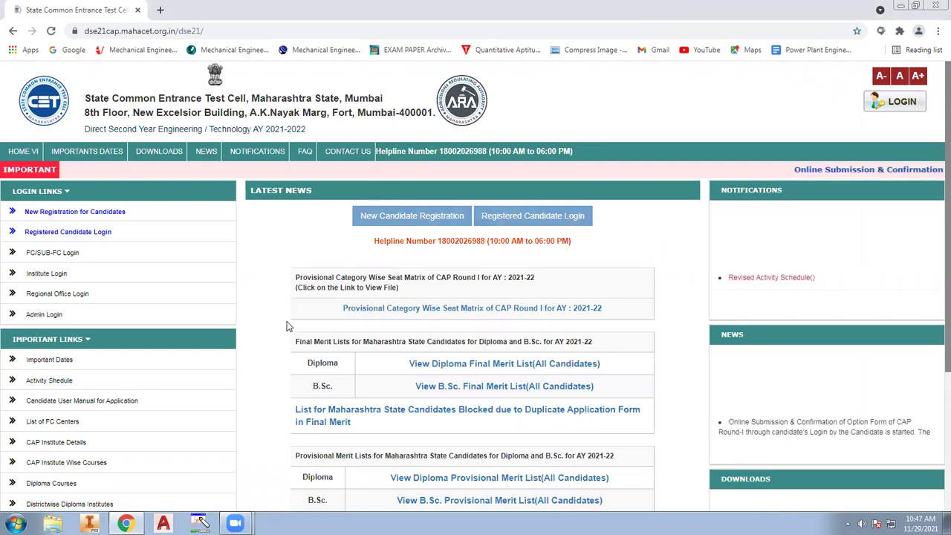
scroll(572, 410, "down", 3)
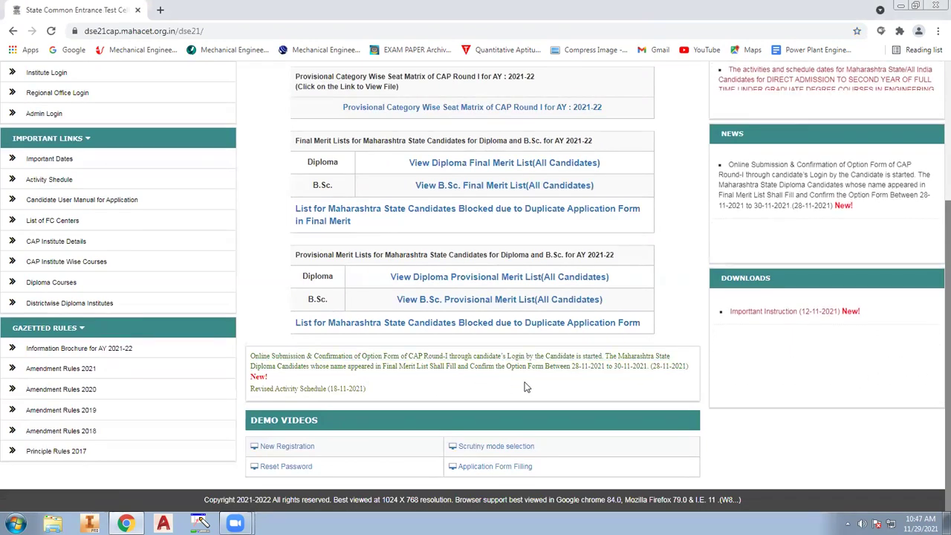
scroll(476, 389, "up", 3)
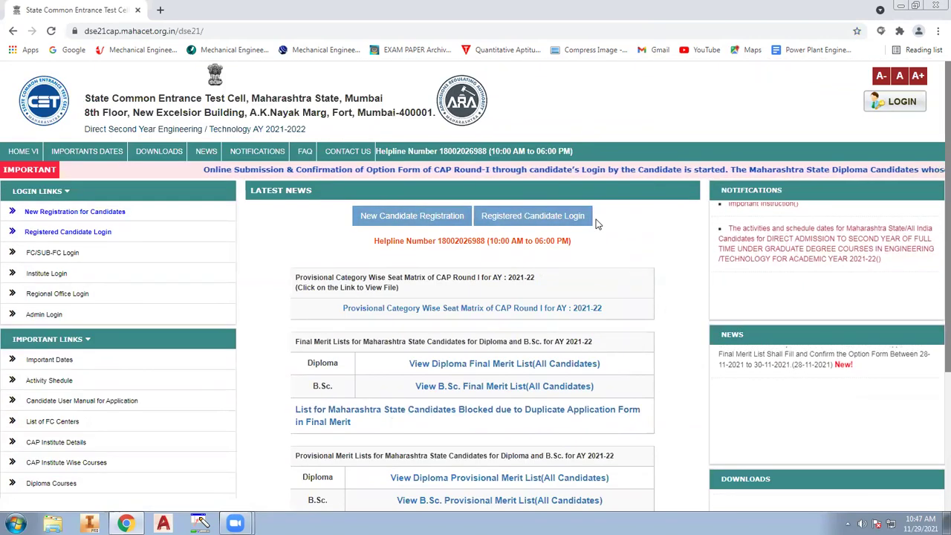
Sign in as a registered candidate with the application ID, password and captcha answer
left_click(523, 216)
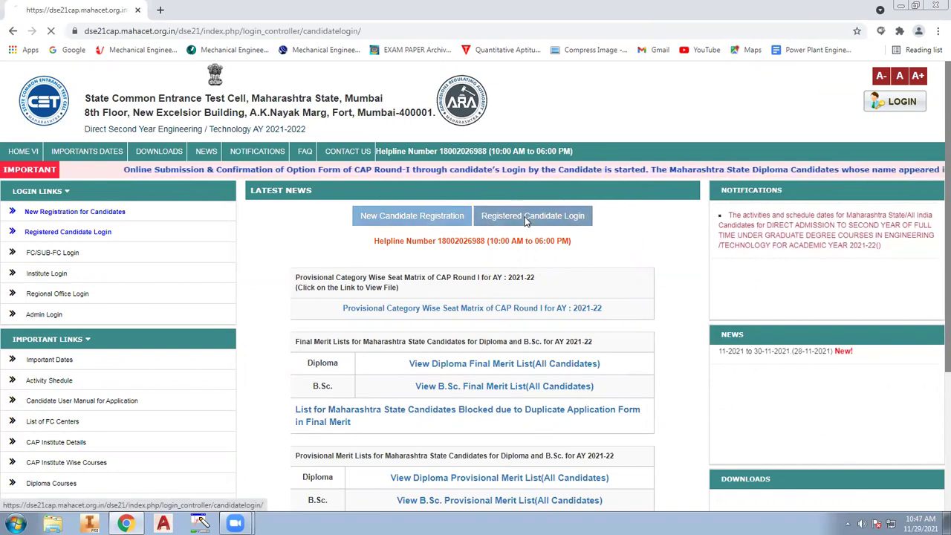
scroll(554, 357, "down", 2)
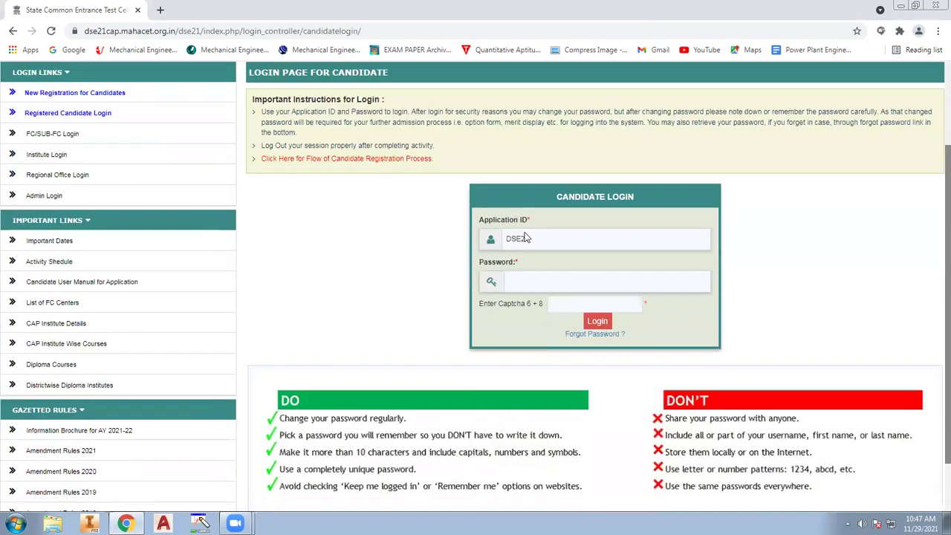
left_click(559, 240)
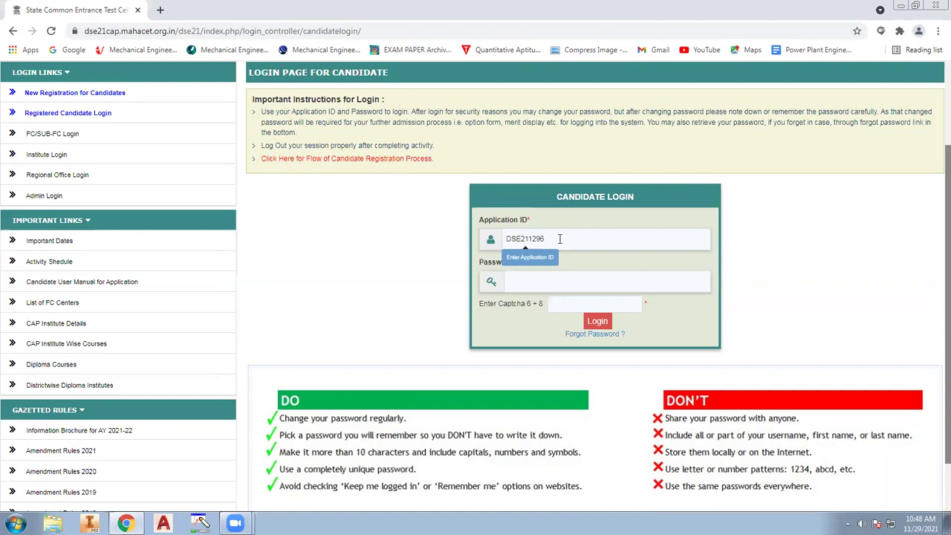
type("50")
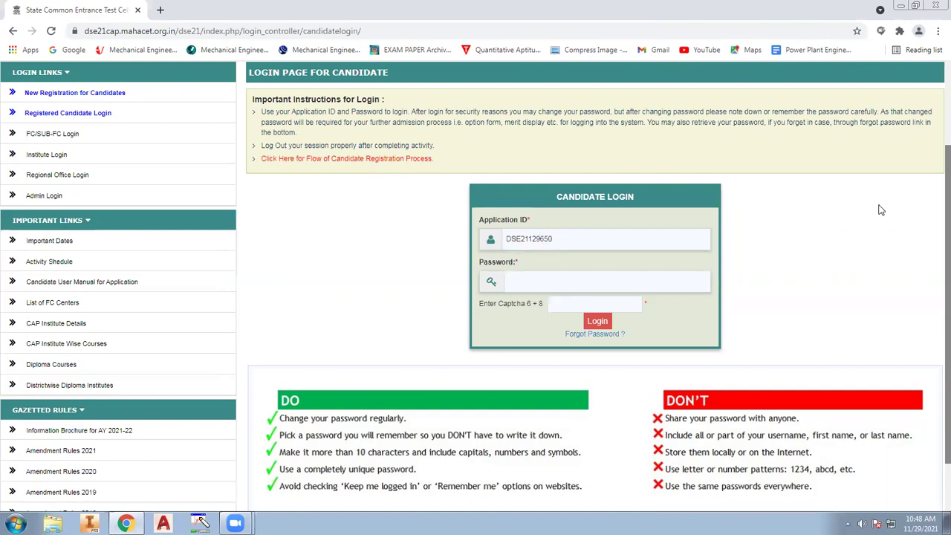
left_click(560, 283)
left_click(599, 321)
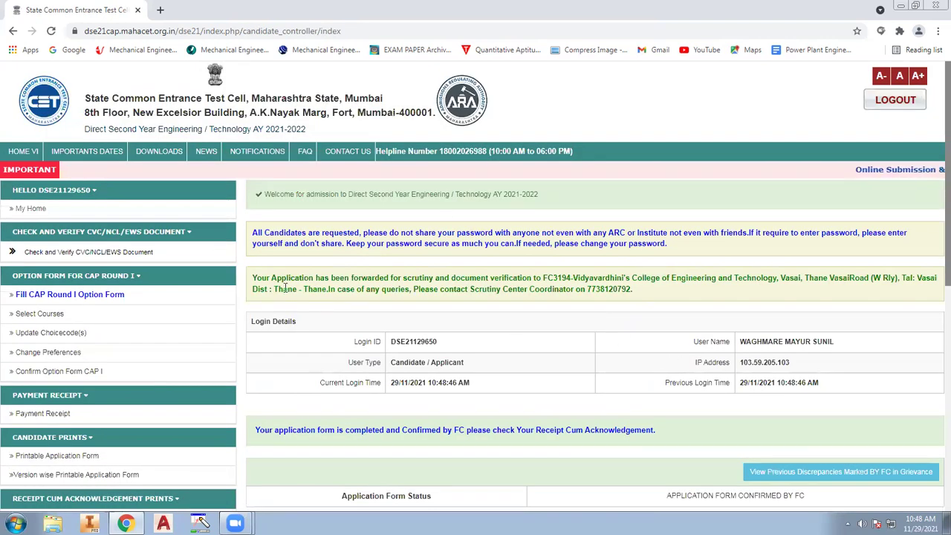
Review the candidate dashboard, then go to the CAP Round I option form
scroll(285, 292, "down", 4)
scroll(284, 292, "up", 4)
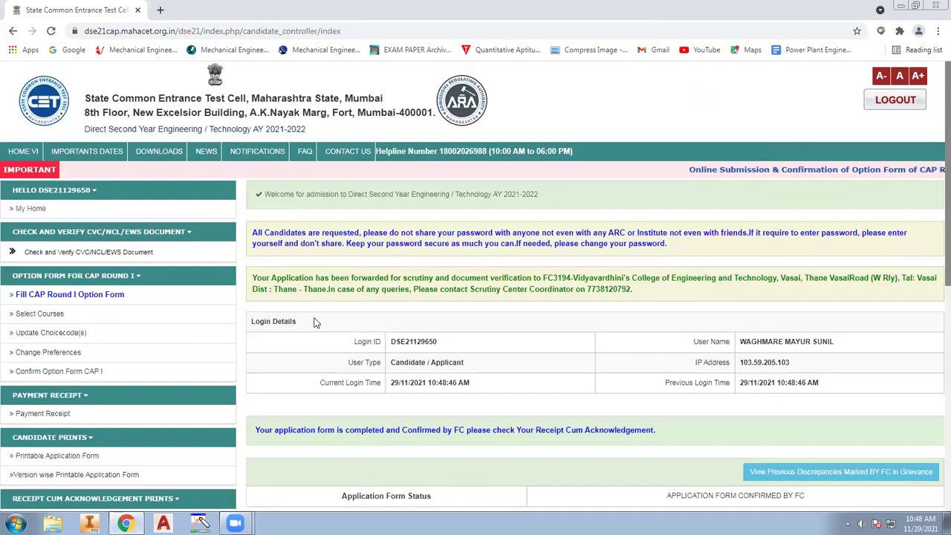
scroll(145, 240, "down", 1)
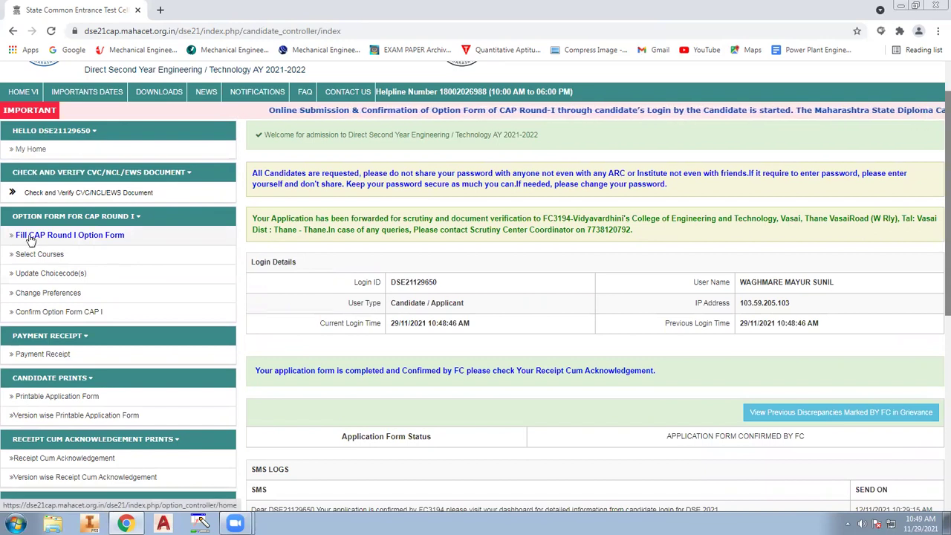
left_click(87, 235)
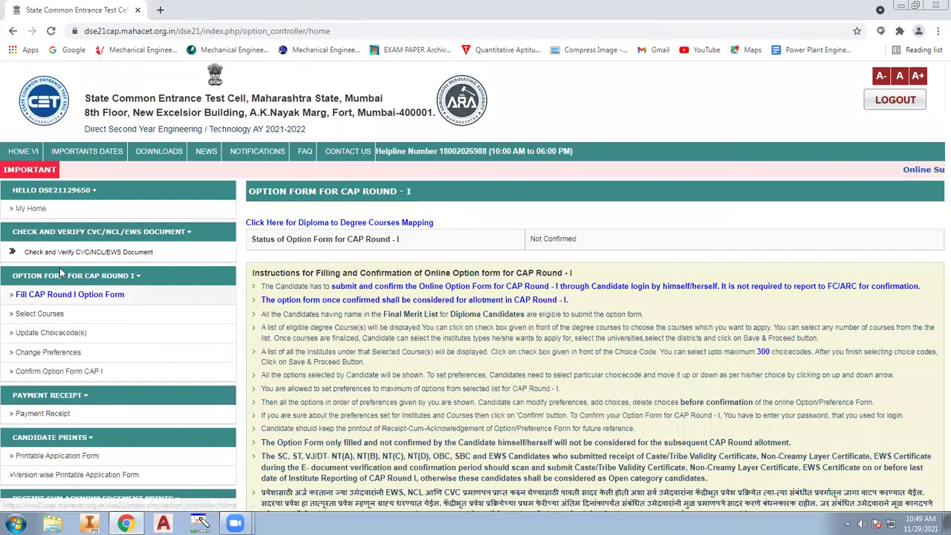
Read the option form instructions on Final Merit List eligibility and setting preferences
scroll(60, 236, "down", 3)
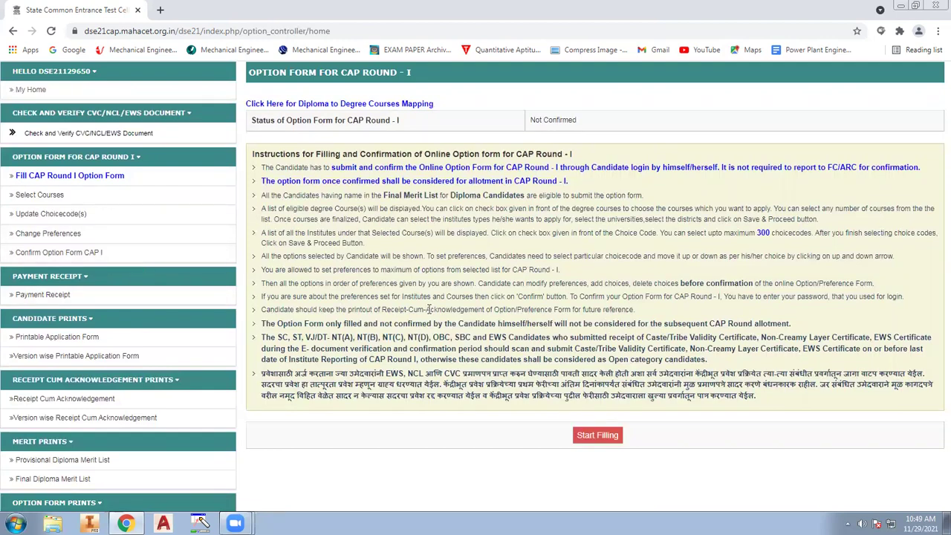
scroll(472, 253, "down", 1)
scroll(446, 238, "up", 3)
scroll(385, 215, "down", 2)
left_click_drag(263, 151, 553, 155)
left_click(483, 251)
left_click_drag(280, 195, 615, 196)
left_click(560, 254)
left_click_drag(263, 253, 753, 272)
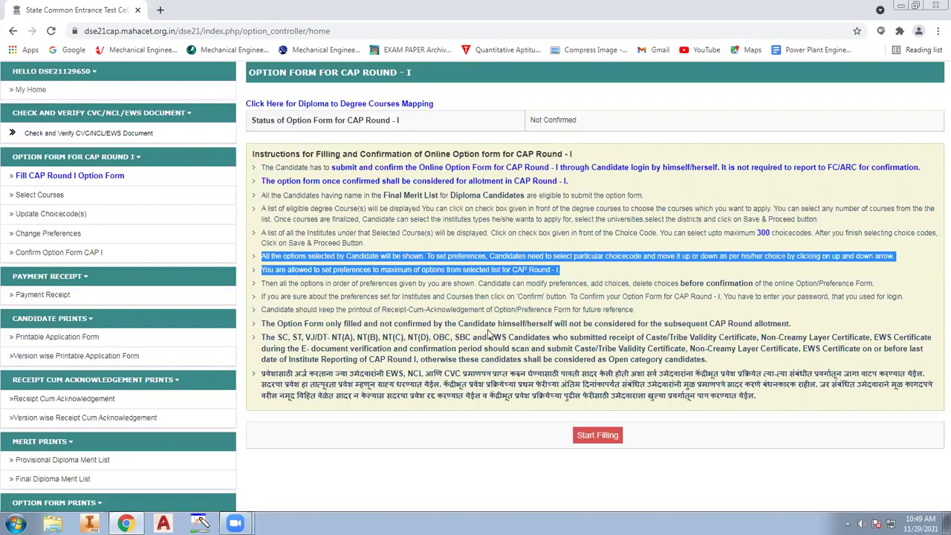
left_click(746, 270)
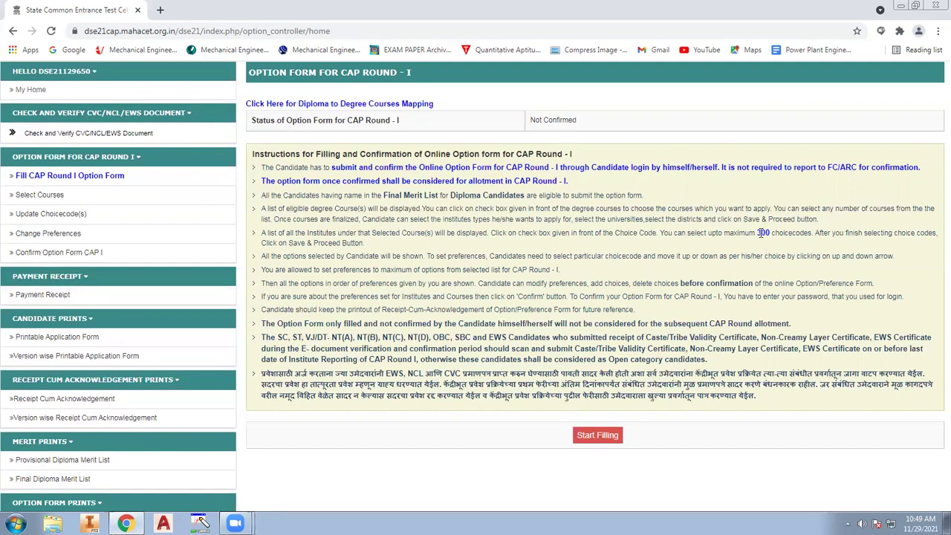
Note the maximum 300 choice-code limit, review the full instructions, and start filling the form
left_click_drag(722, 236, 818, 235)
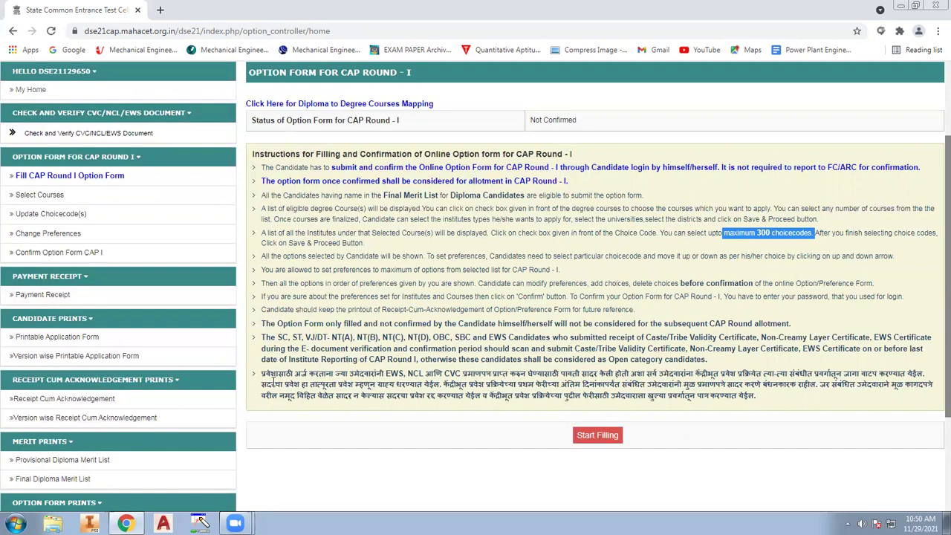
scroll(508, 433, "up", 2)
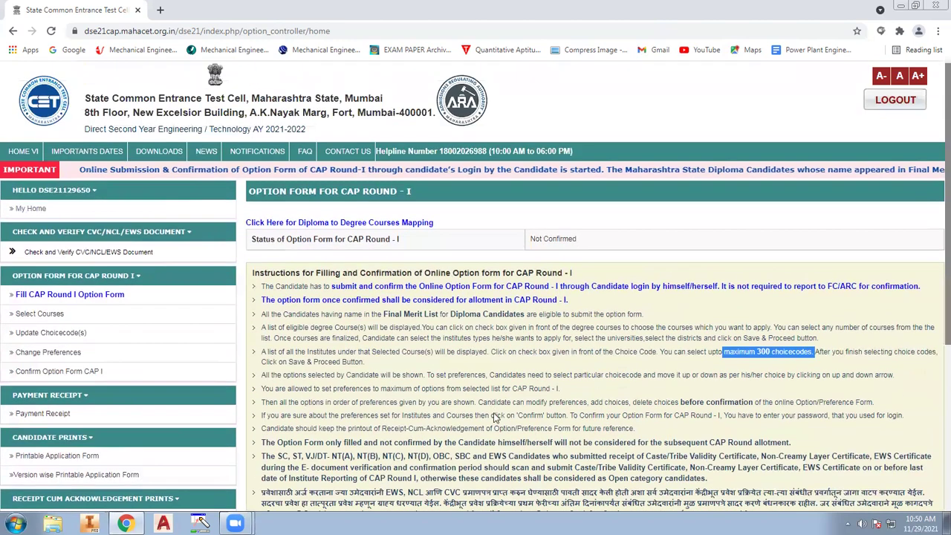
scroll(543, 297, "down", 2)
scroll(542, 298, "up", 2)
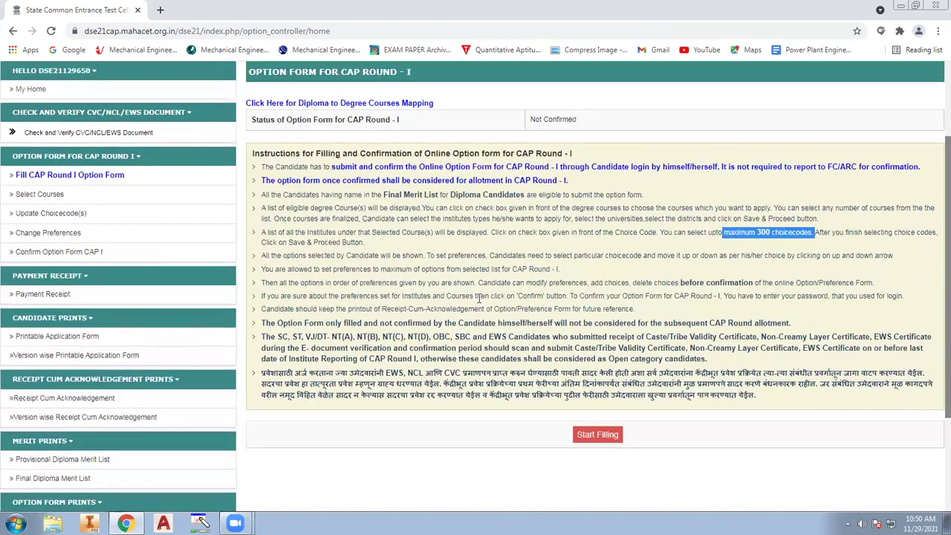
left_click_drag(256, 211, 757, 457)
left_click(758, 457)
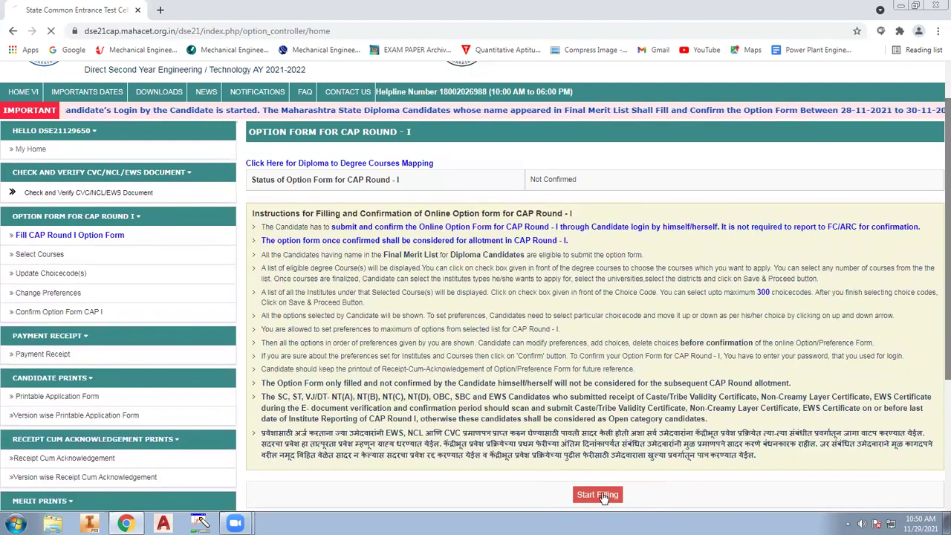
left_click(599, 495)
Review the State Level General Merit List note and scroll down to the course list
scroll(461, 284, "down", 2)
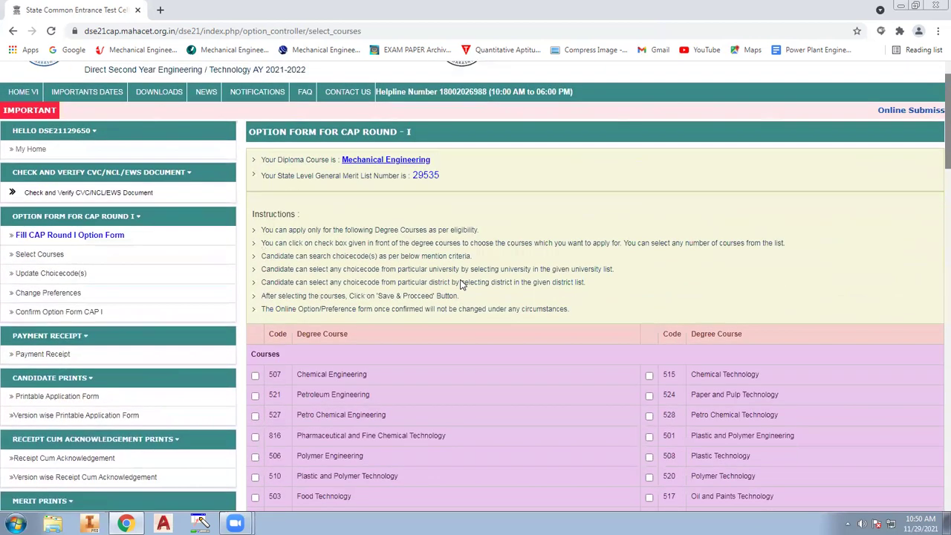
scroll(354, 292, "up", 2)
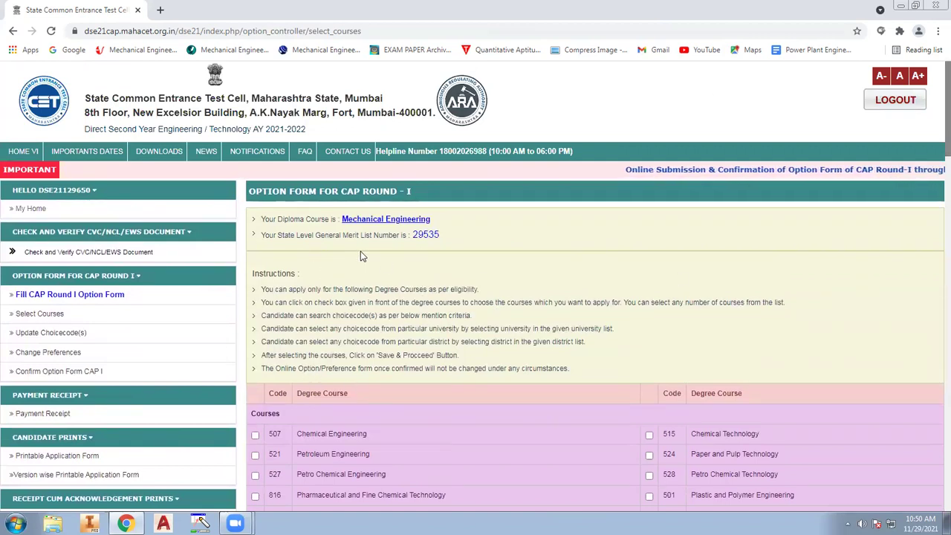
mouse_move(264, 235)
left_mouse_down()
mouse_move(449, 244)
mouse_move(274, 236)
left_mouse_up()
left_click(657, 360)
scroll(660, 363, "down", 2)
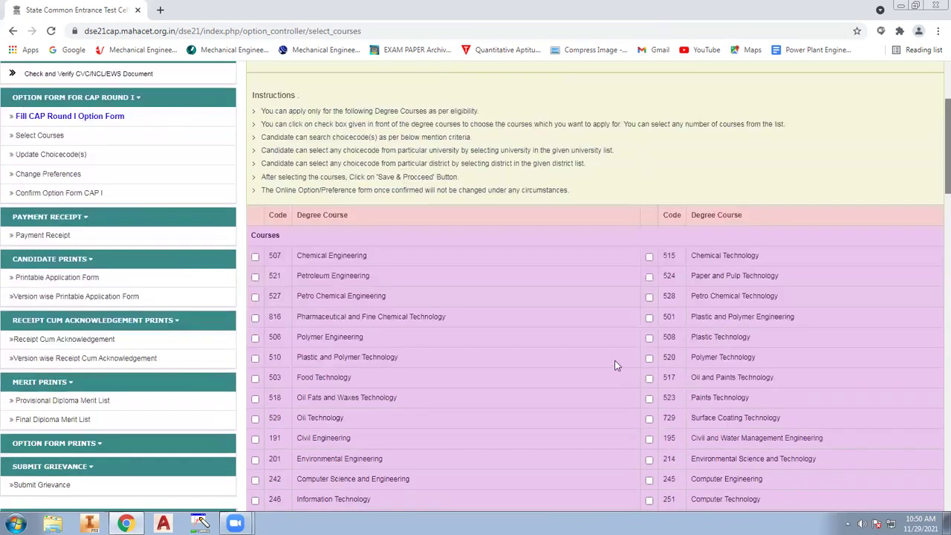
scroll(398, 303, "down", 3)
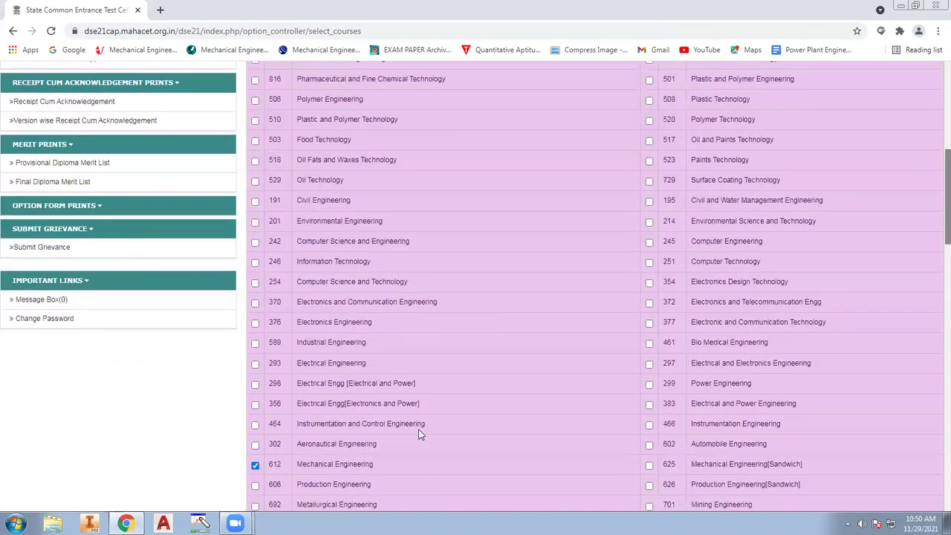
scroll(418, 439, "down", 2)
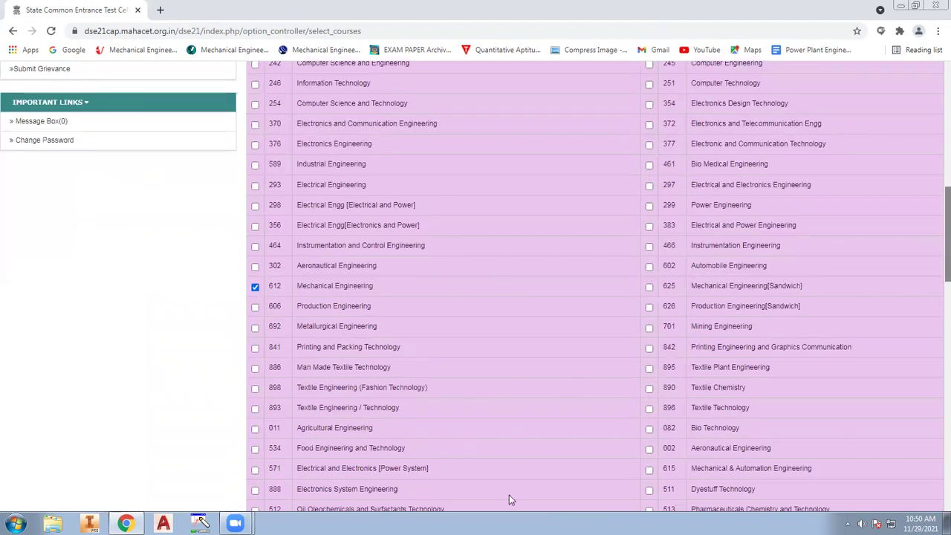
scroll(373, 407, "down", 1)
scroll(373, 407, "down", 2)
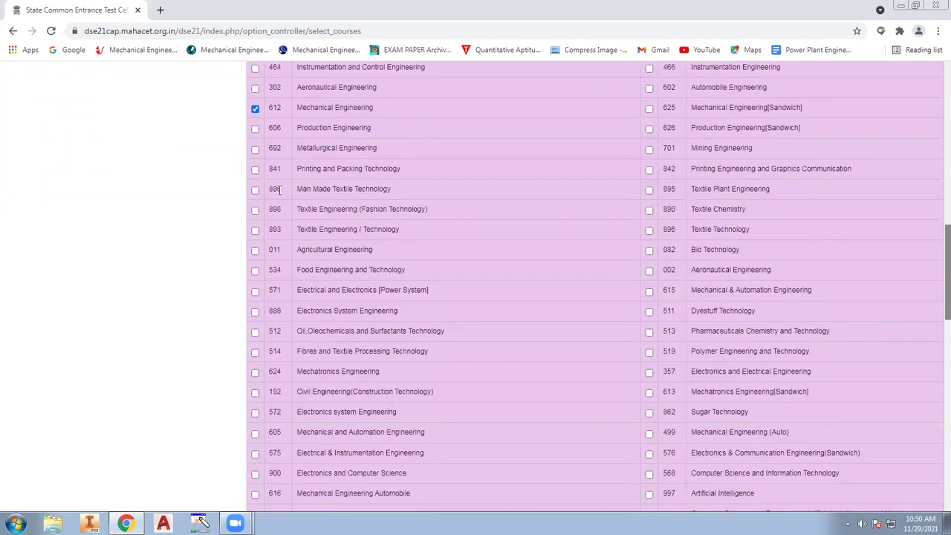
scroll(279, 188, "down", 2)
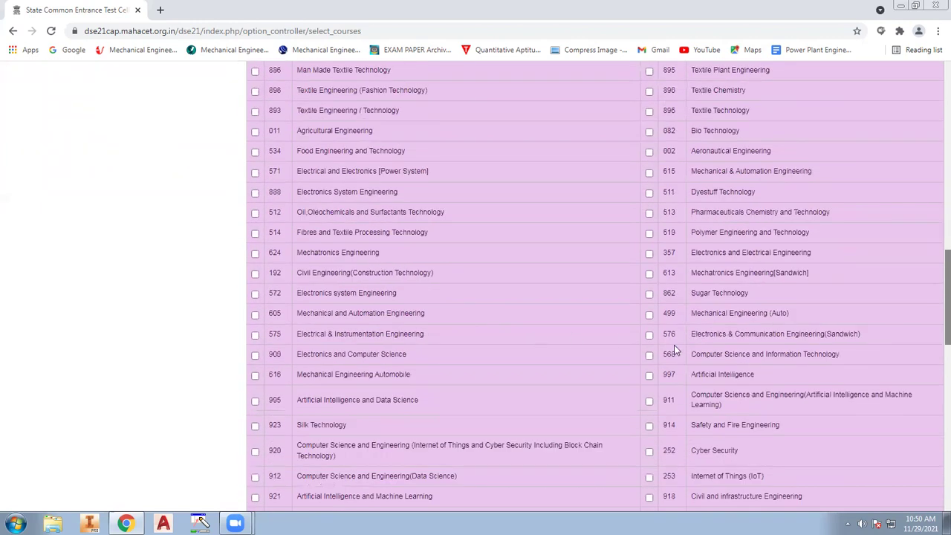
Find 'au' and 'prod' in the course list and tick Automobile (602) and Production Engineering (606)
key("ctrl+f")
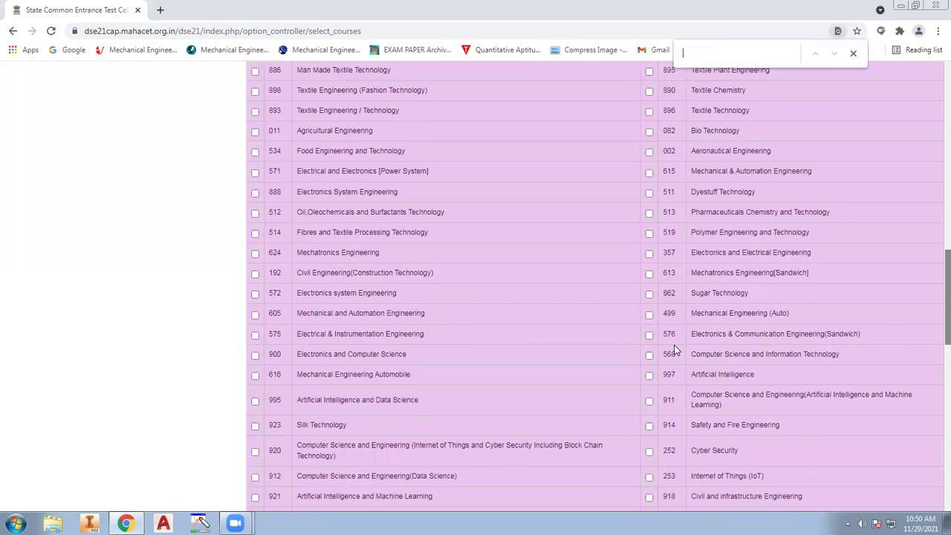
type("aut")
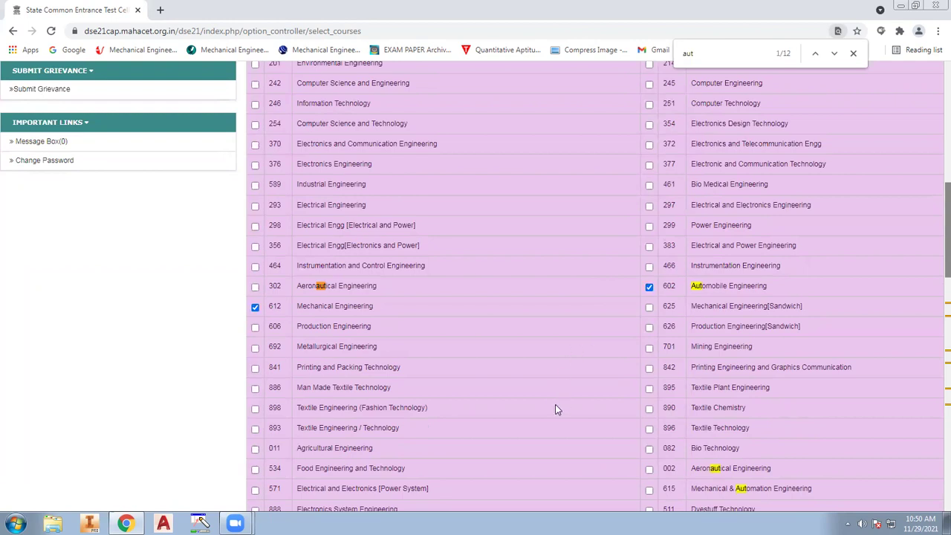
key("ctrl+f")
type("p")
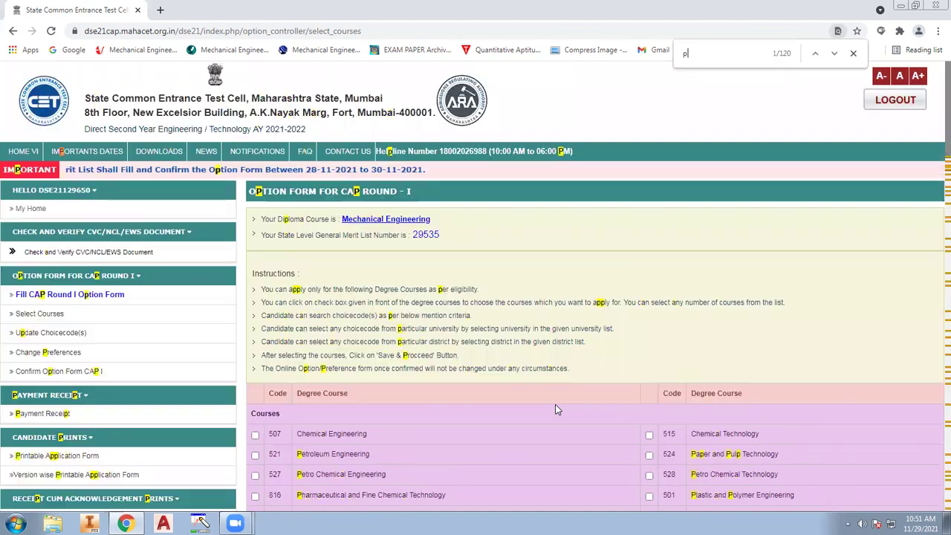
type("rod")
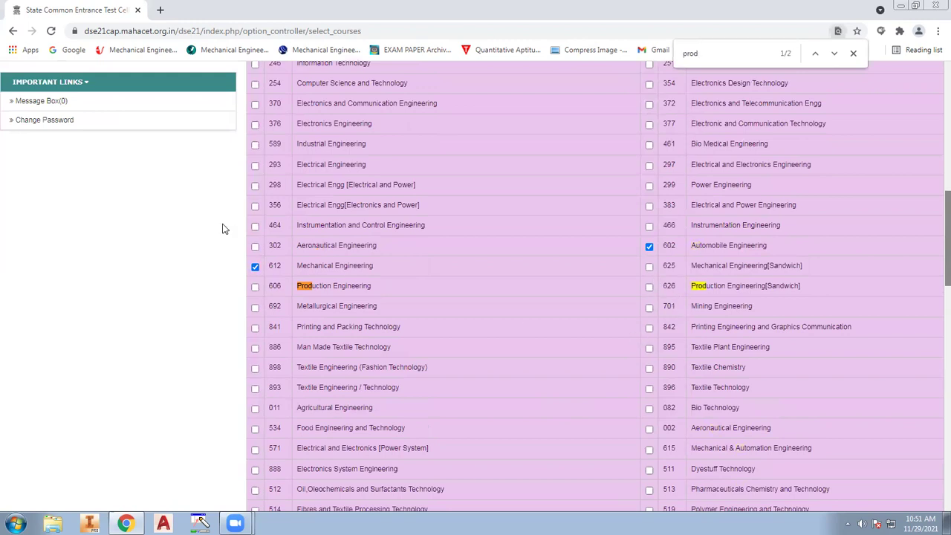
left_click(256, 287)
scroll(414, 344, "up", 1)
scroll(414, 344, "up", 1)
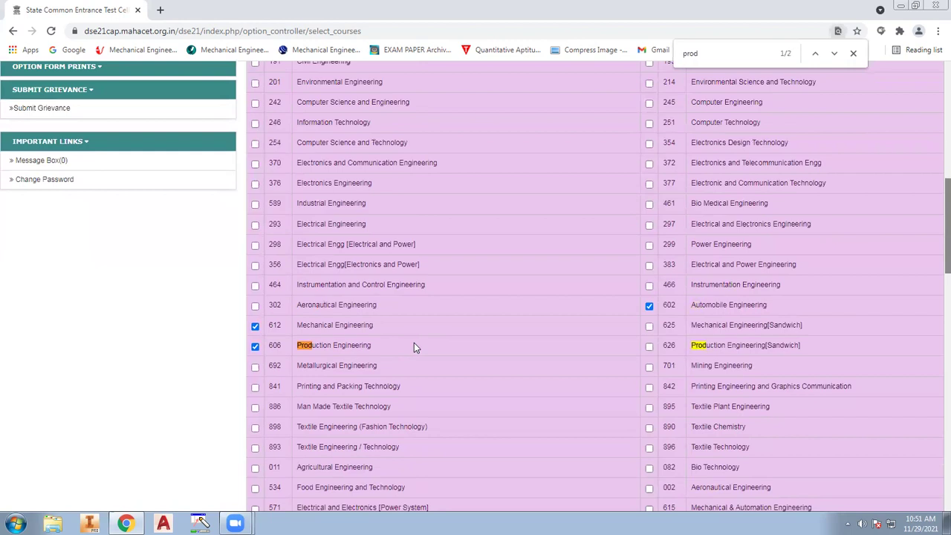
scroll(414, 345, "down", 2)
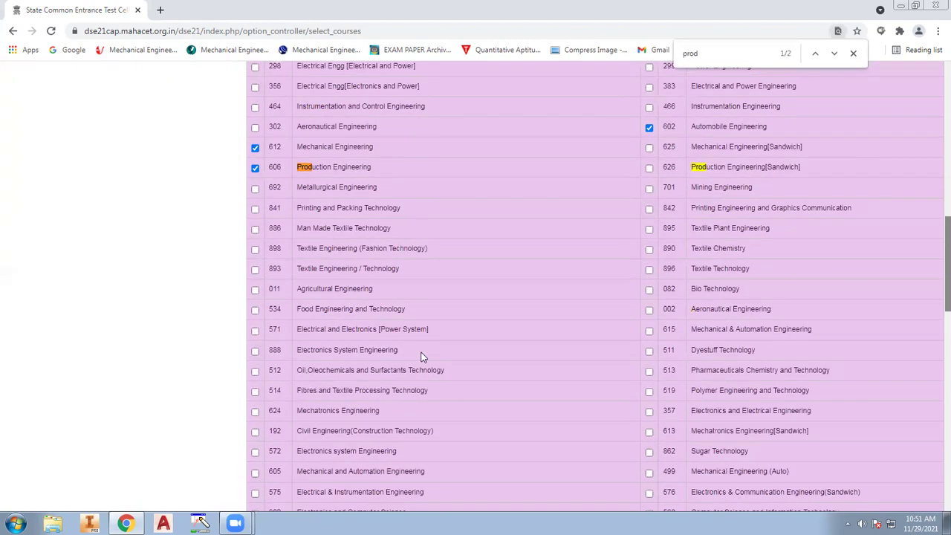
scroll(419, 355, "down", 3)
scroll(446, 390, "down", 2)
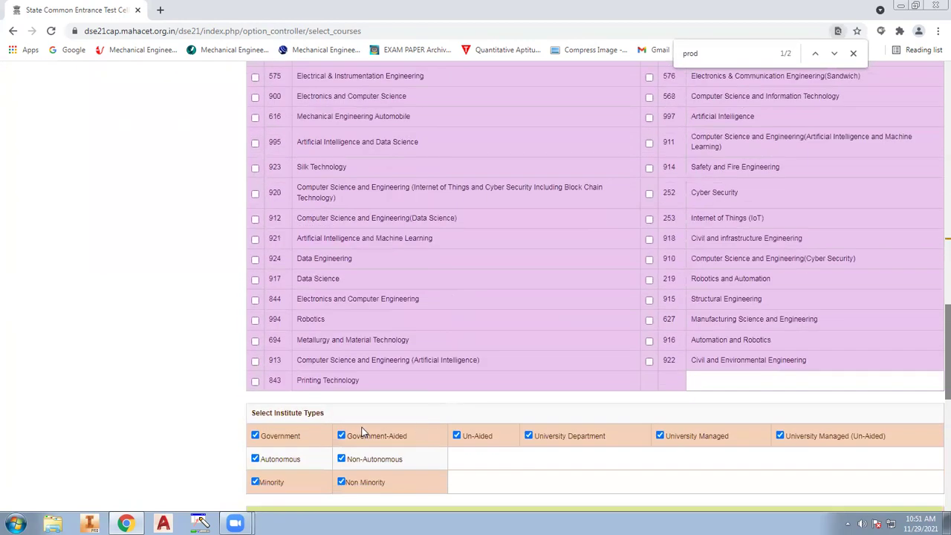
Review the university list, including Shivaji University and Savitribai Phule Pune University
scroll(497, 374, "down", 4)
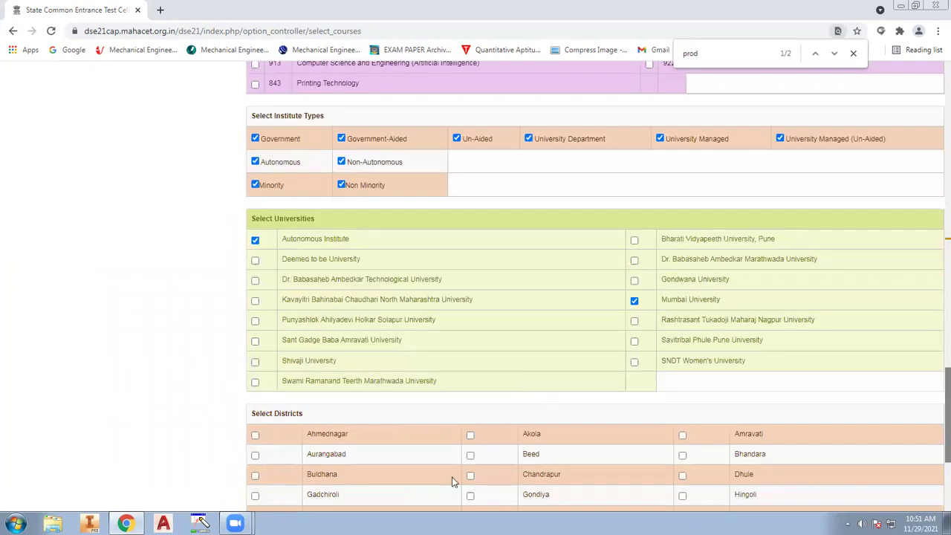
scroll(586, 417, "down", 2)
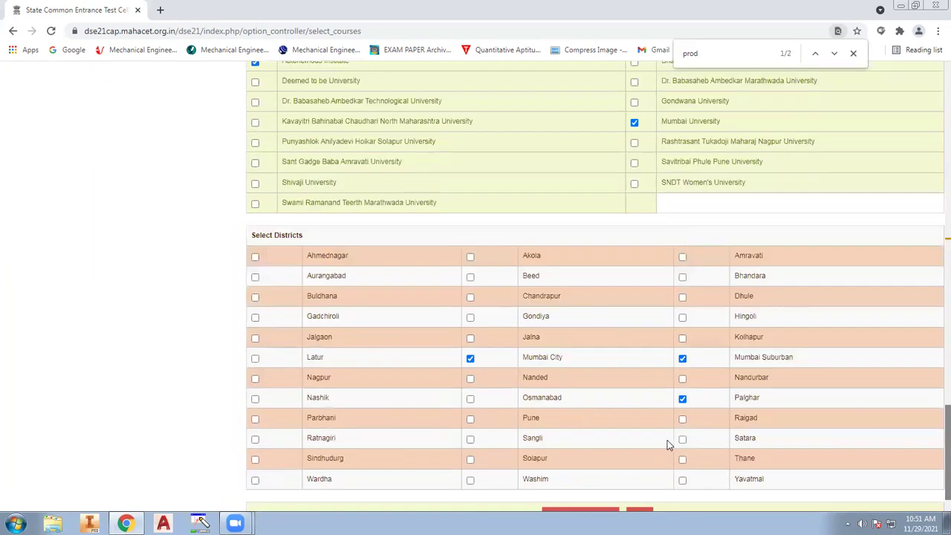
scroll(646, 439, "down", 1)
scroll(518, 344, "up", 3)
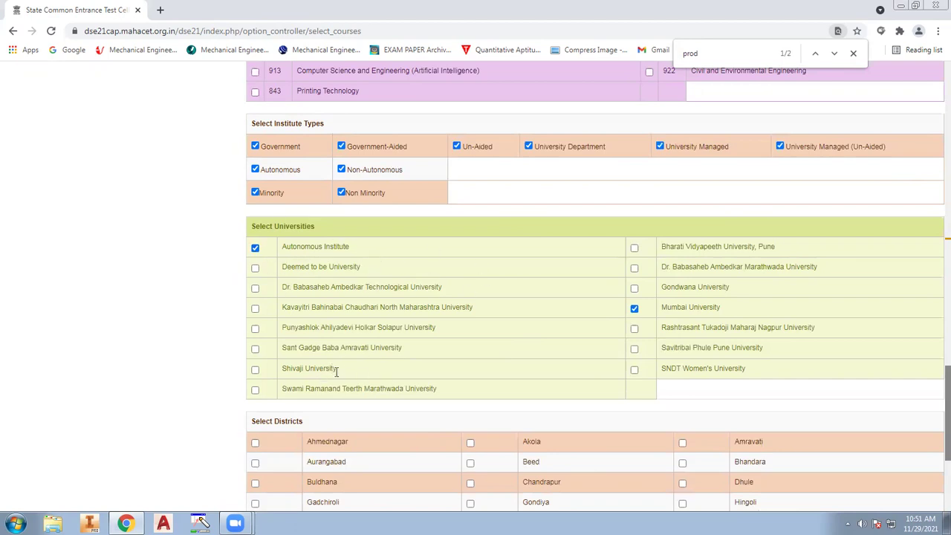
left_click_drag(337, 368, 261, 372)
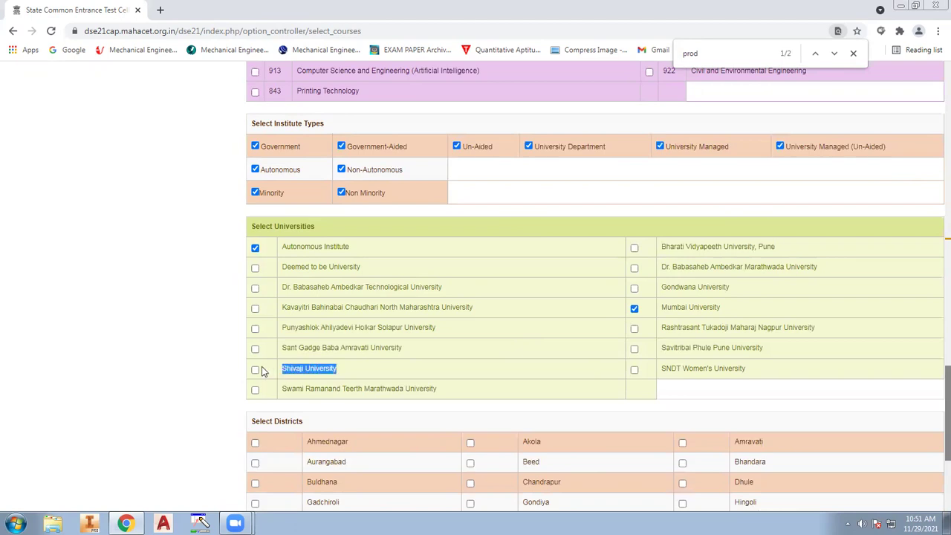
left_click_drag(315, 388, 320, 388)
left_click_drag(762, 347, 661, 352)
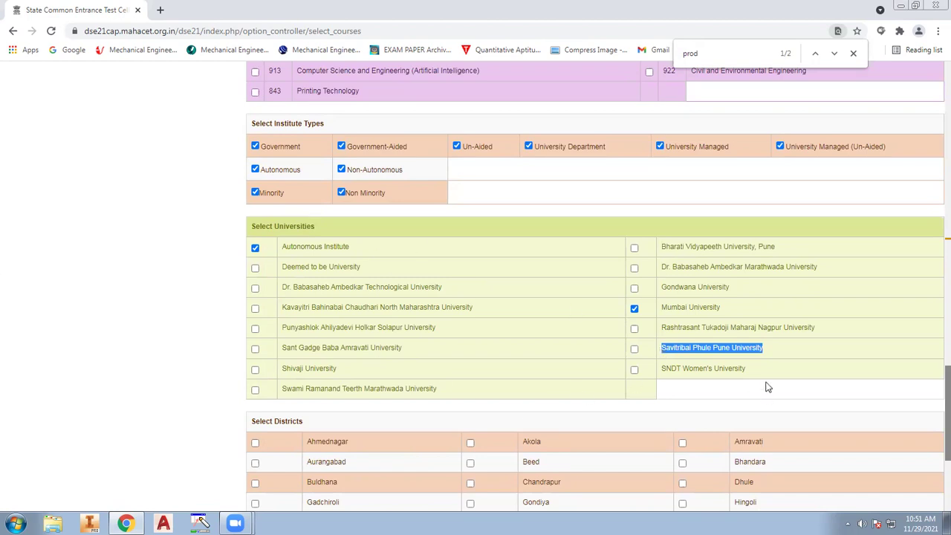
left_click(691, 325)
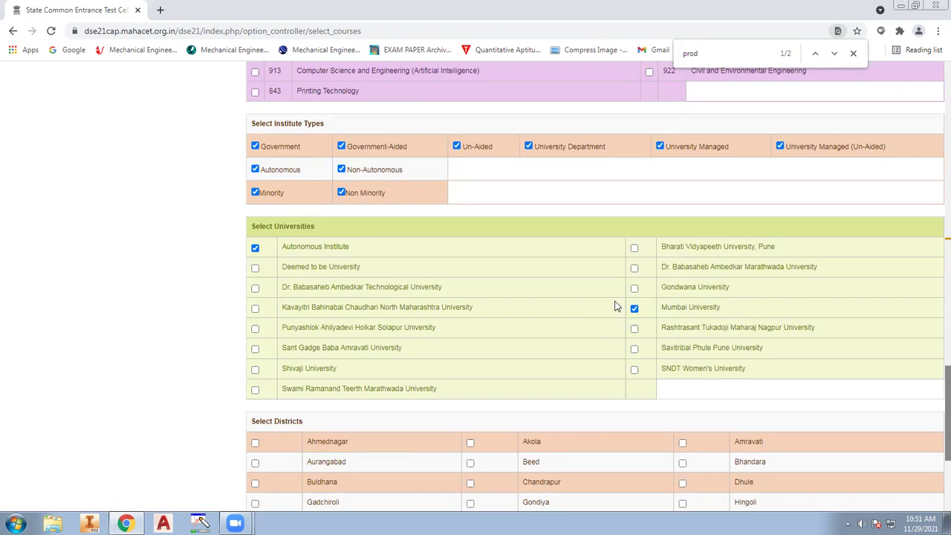
Save the course, university and district choices (Mumbai City, Mumbai Suburban, Palghar) and confirm
scroll(654, 386, "down", 4)
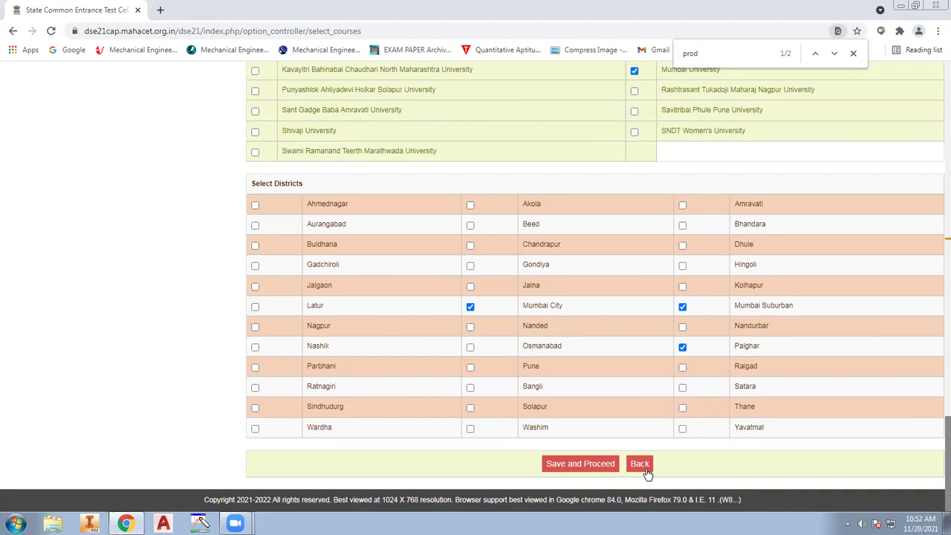
scroll(265, 371, "up", 1)
scroll(265, 372, "up", 15)
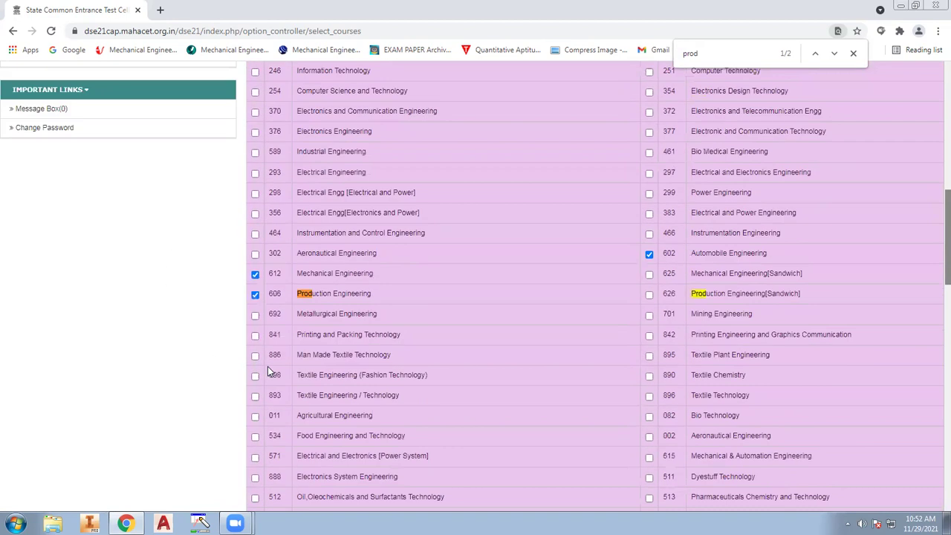
scroll(485, 309, "down", 5)
scroll(485, 309, "down", 7)
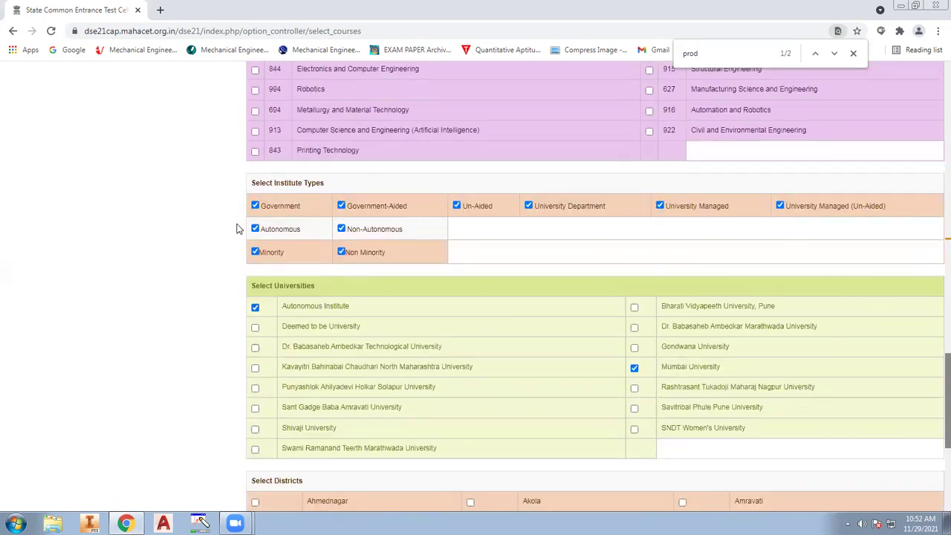
scroll(503, 349, "down", 2)
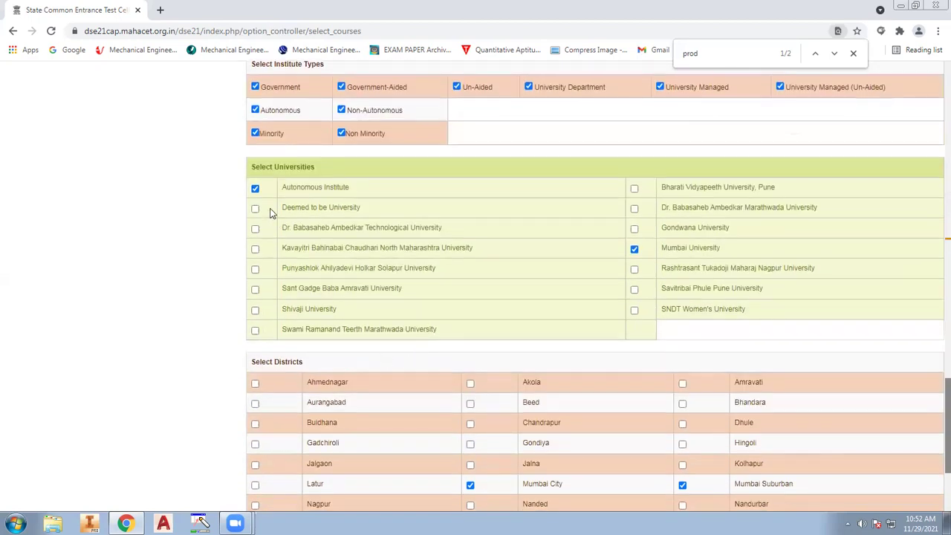
scroll(691, 327, "down", 3)
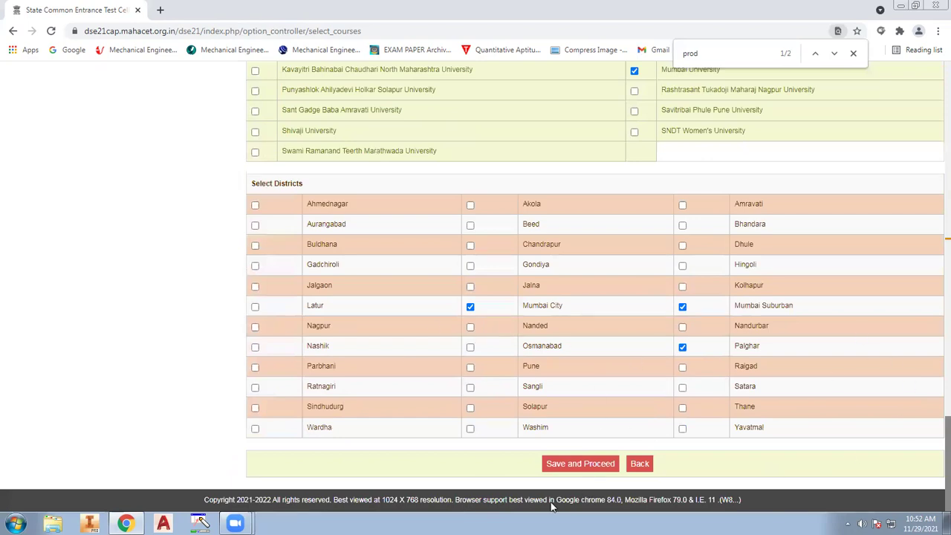
left_click(607, 464)
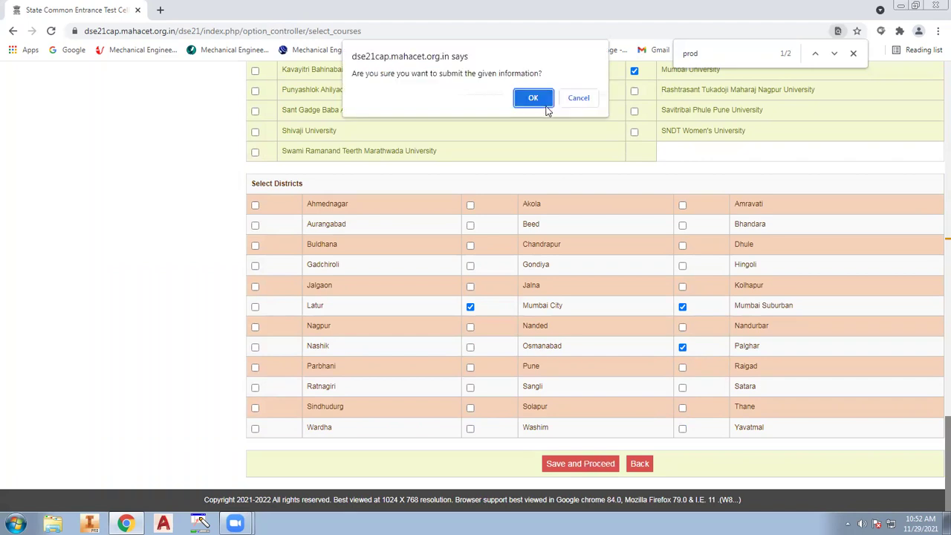
left_click(533, 98)
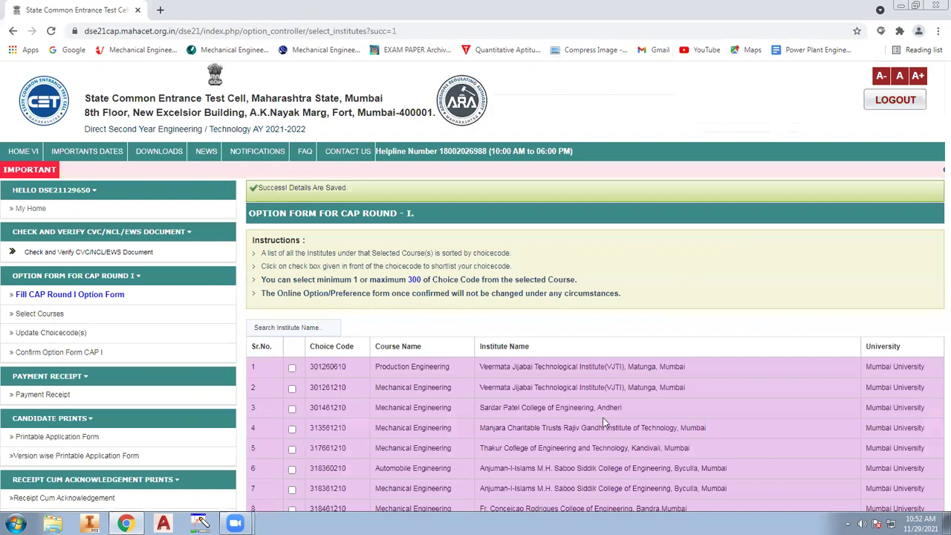
Untick the row 9 Vidyavardhinis College code and scroll through the 19 Mumbai University choice codes
scroll(594, 409, "down", 3)
scroll(592, 406, "down", 2)
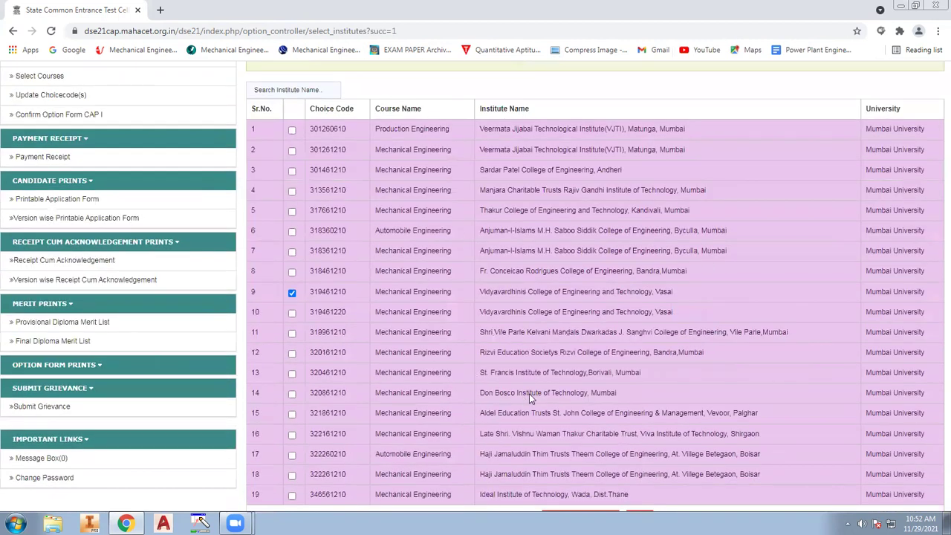
left_click(292, 292)
scroll(546, 381, "down", 1)
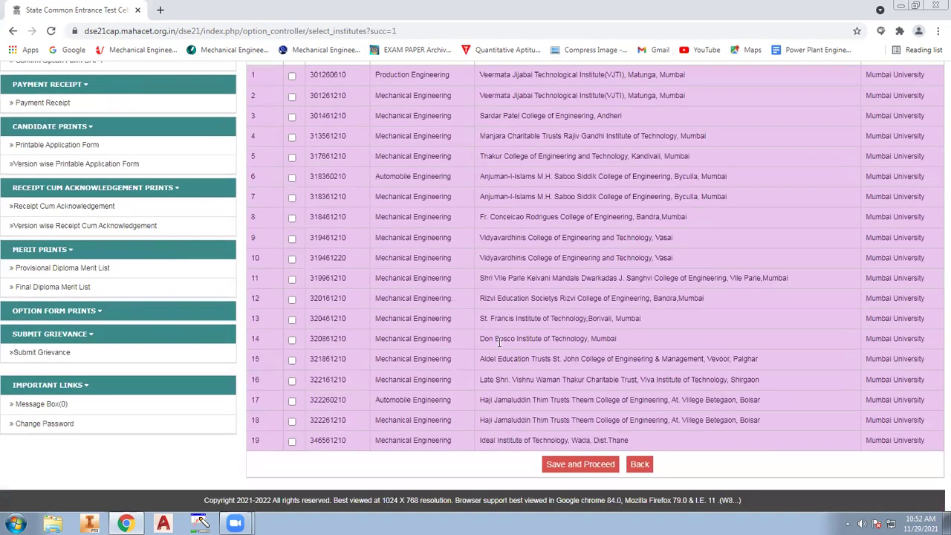
scroll(533, 304, "down", 4)
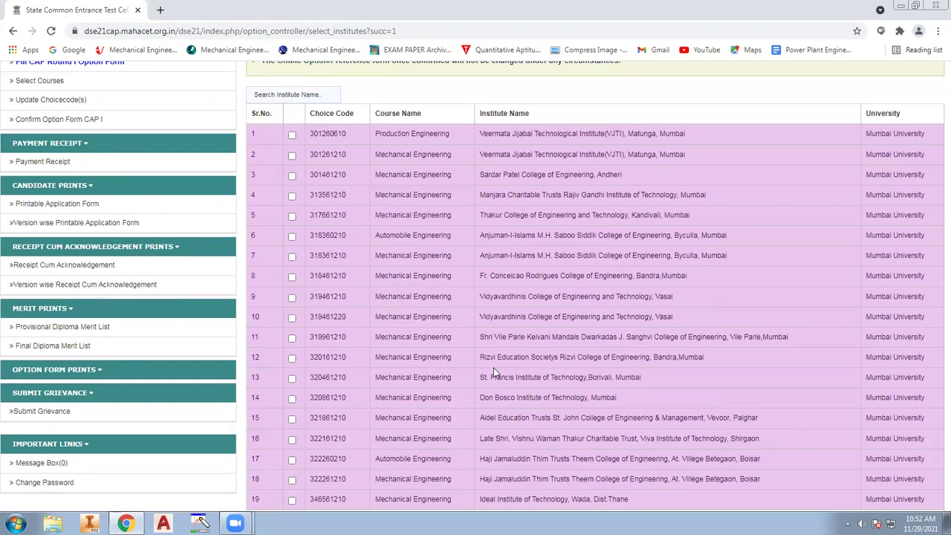
scroll(595, 343, "down", 1)
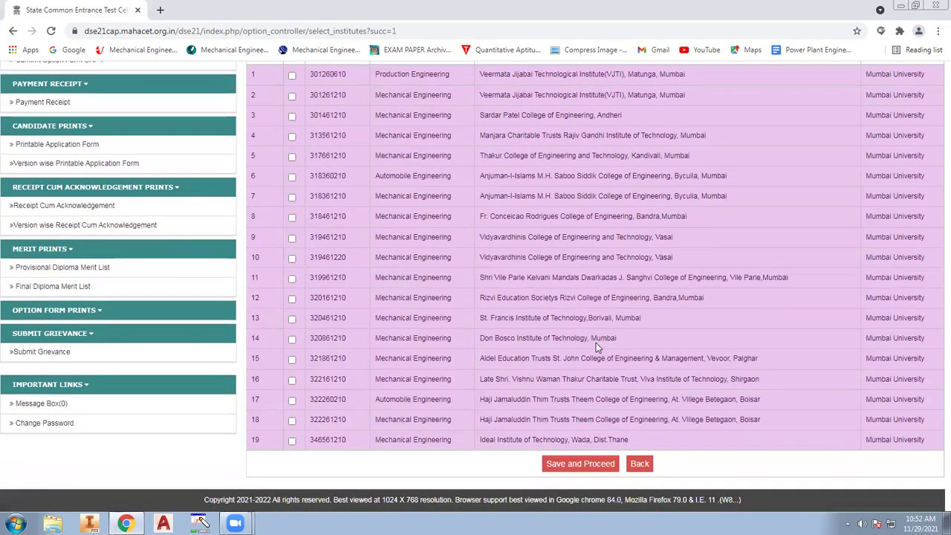
scroll(590, 332, "up", 1)
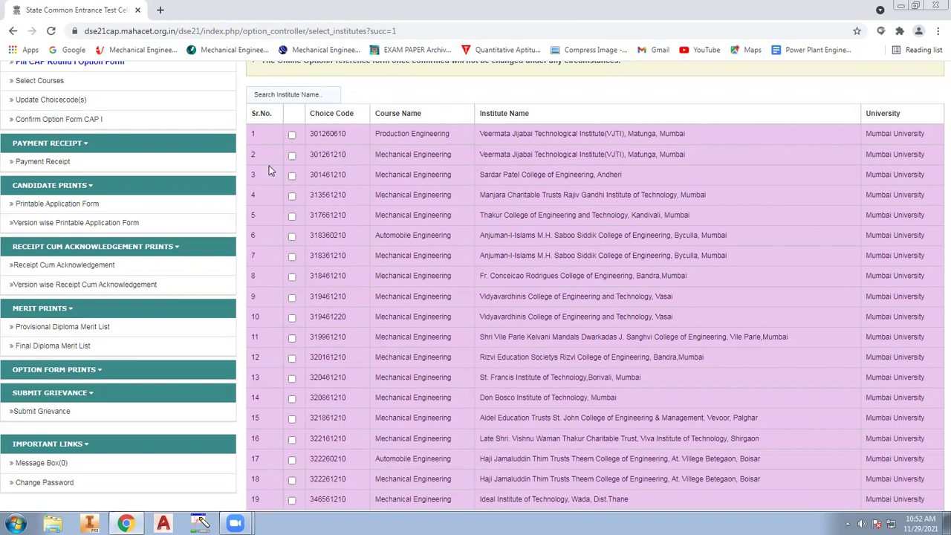
Shortlist VJTI Production, Sardar Patel, Thakur and Fr. Conceicao Rodrigues codes (rows 1, 3, 5, 8)
left_click(292, 135)
left_click(292, 177)
left_click_drag(458, 136, 378, 134)
left_click(521, 130)
left_click_drag(514, 157, 409, 148)
left_click(390, 149)
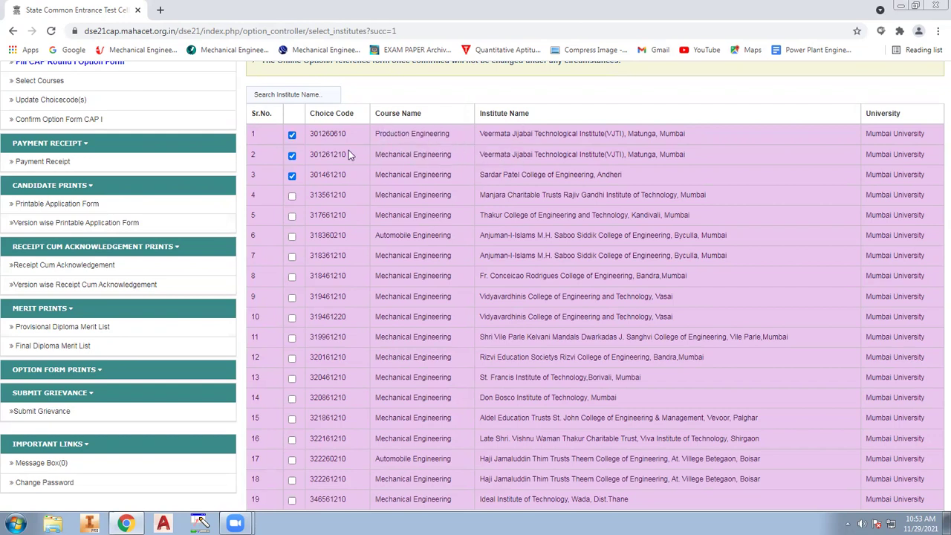
left_click_drag(509, 195, 434, 193)
left_click(424, 194)
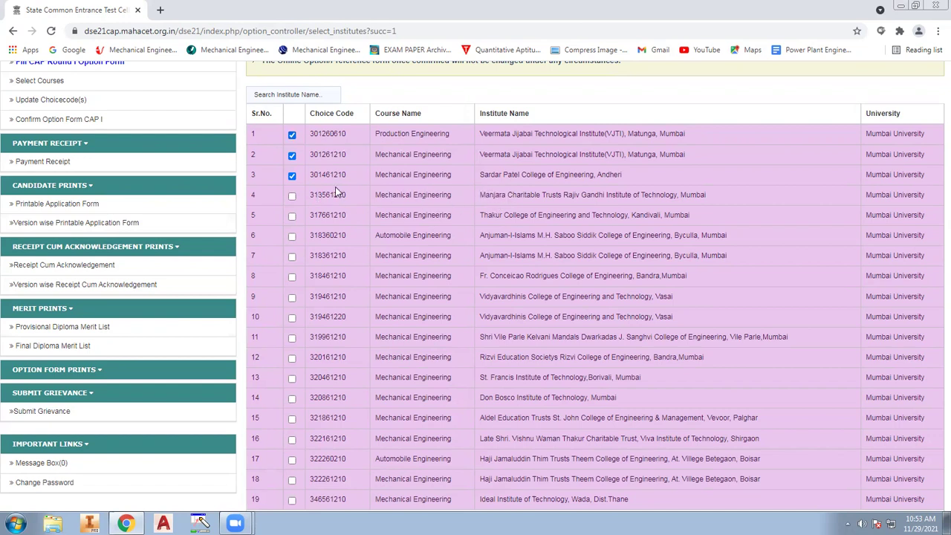
left_click(292, 216)
left_click(293, 278)
Shortlist Vidyavardhinis codes 319461210 and 319461220, plus St. Francis, Rizvi and Shri Vile Parle
scroll(505, 290, "down", 1)
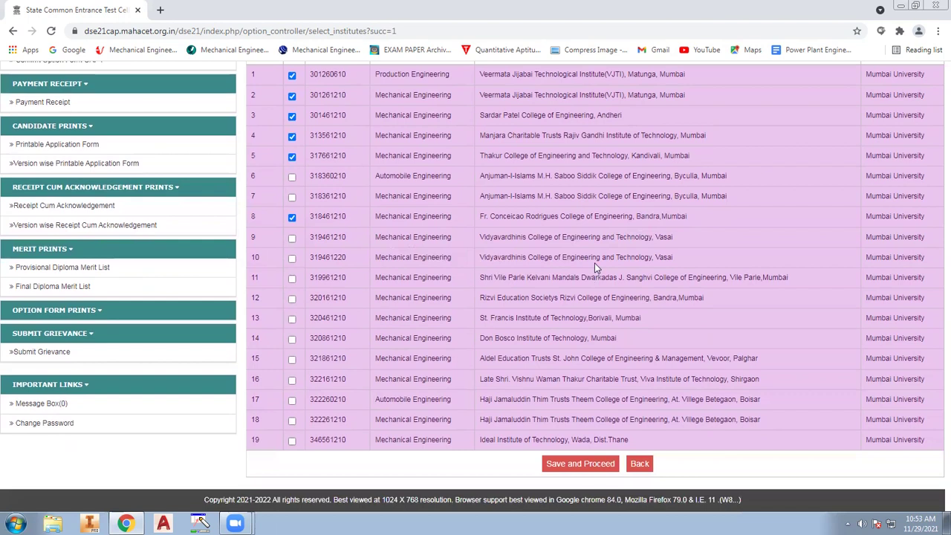
left_click(292, 238)
left_click(291, 259)
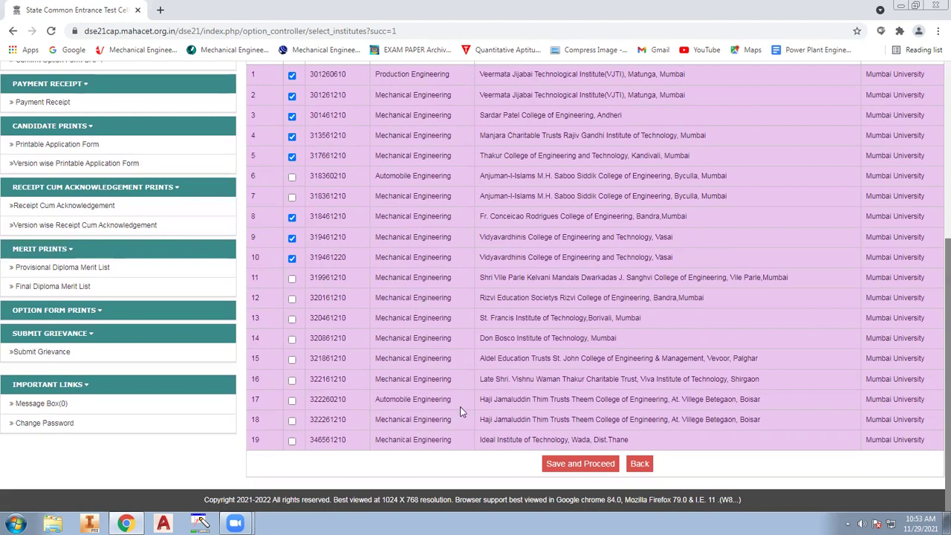
left_click(291, 319)
left_click(291, 300)
left_click(291, 280)
Save the twelve shortlisted choice codes and confirm they are correct
left_click(590, 463)
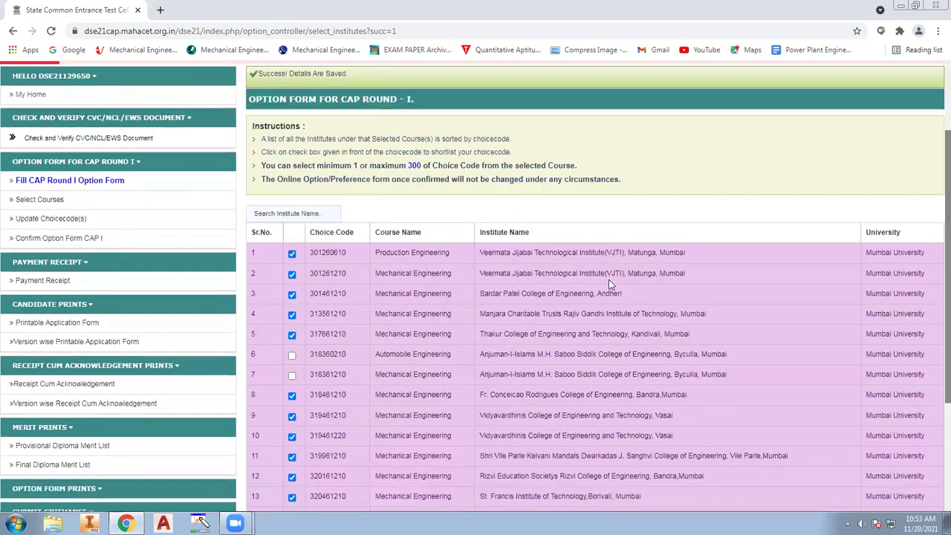
scroll(674, 376, "down", 3)
scroll(661, 371, "up", 3)
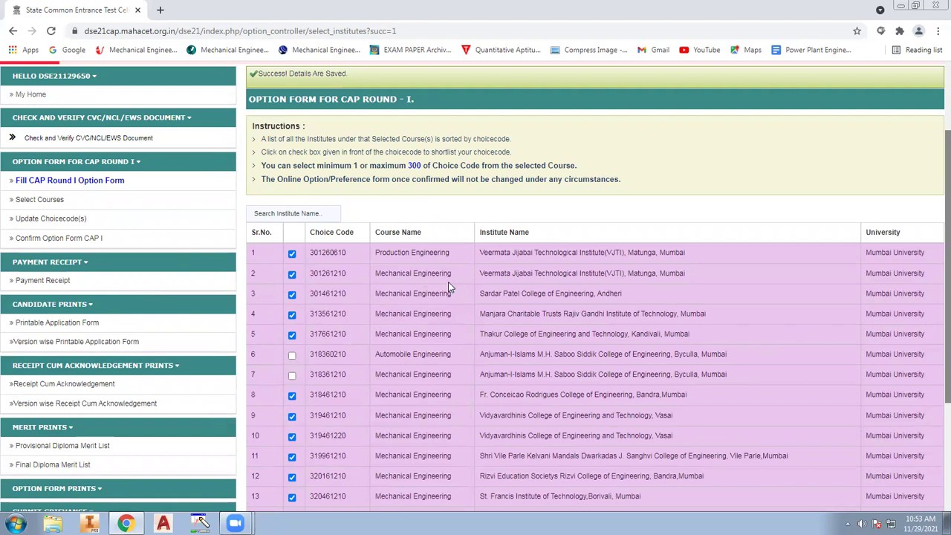
scroll(427, 286, "down", 3)
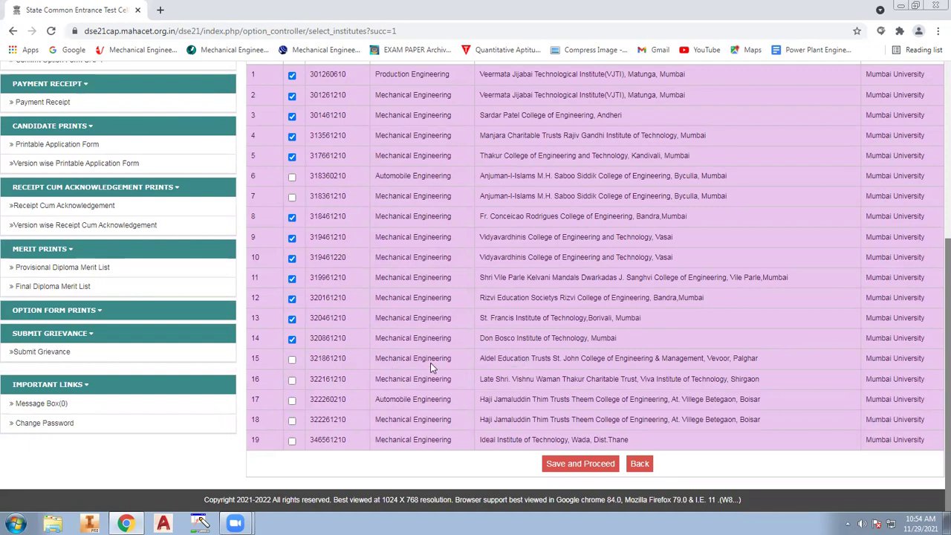
scroll(430, 362, "up", 3)
scroll(423, 358, "down", 1)
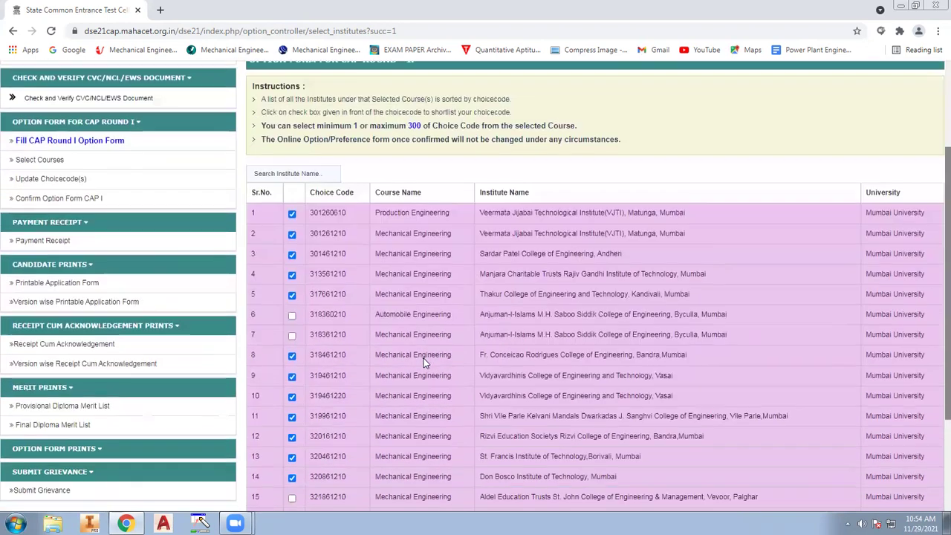
scroll(423, 358, "down", 1)
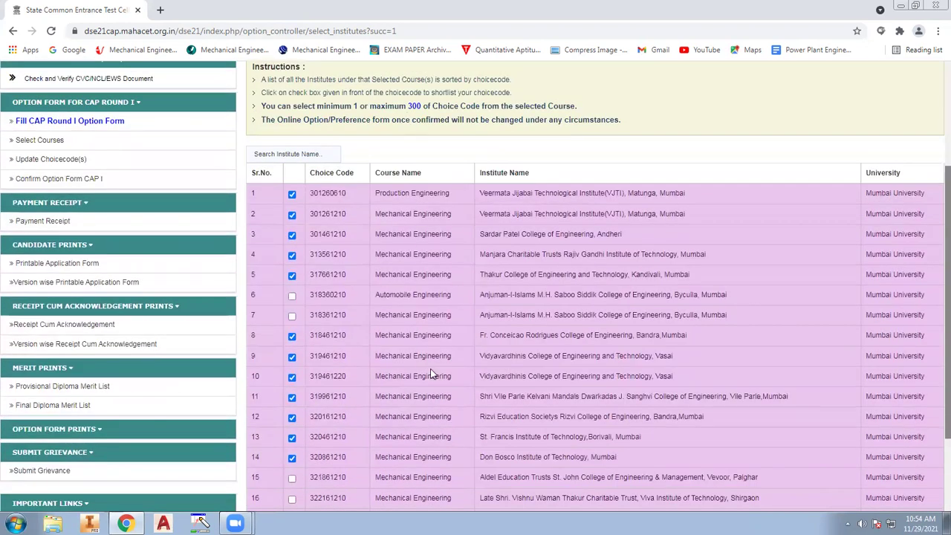
scroll(431, 373, "down", 3)
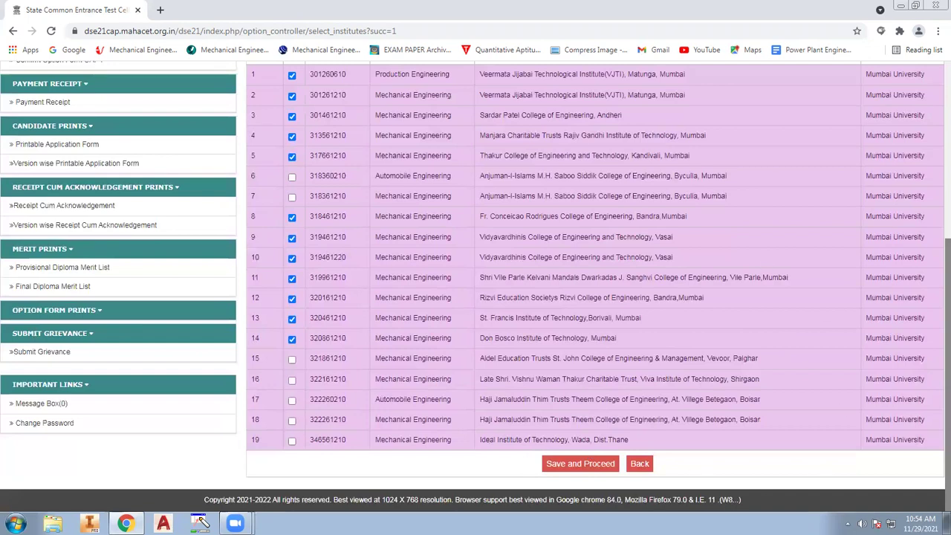
left_click(590, 468)
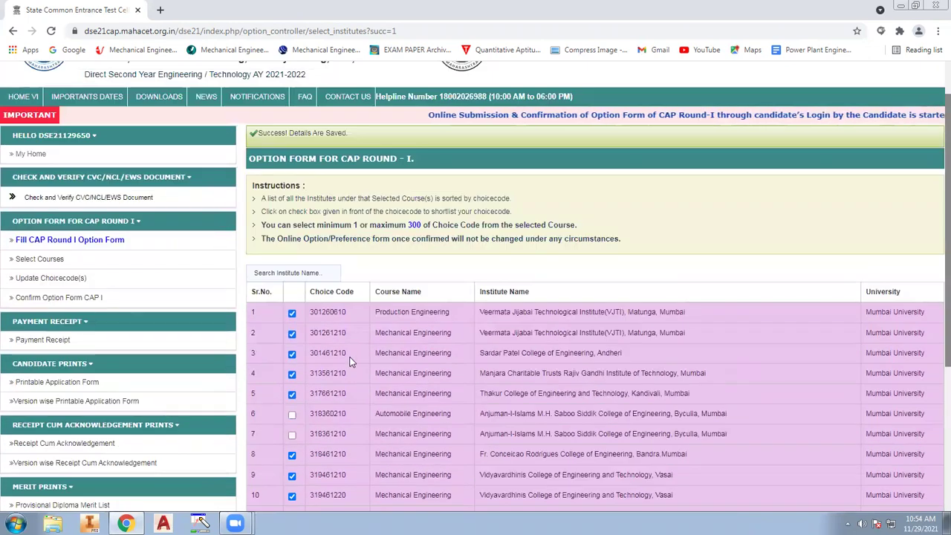
scroll(660, 239, "down", 3)
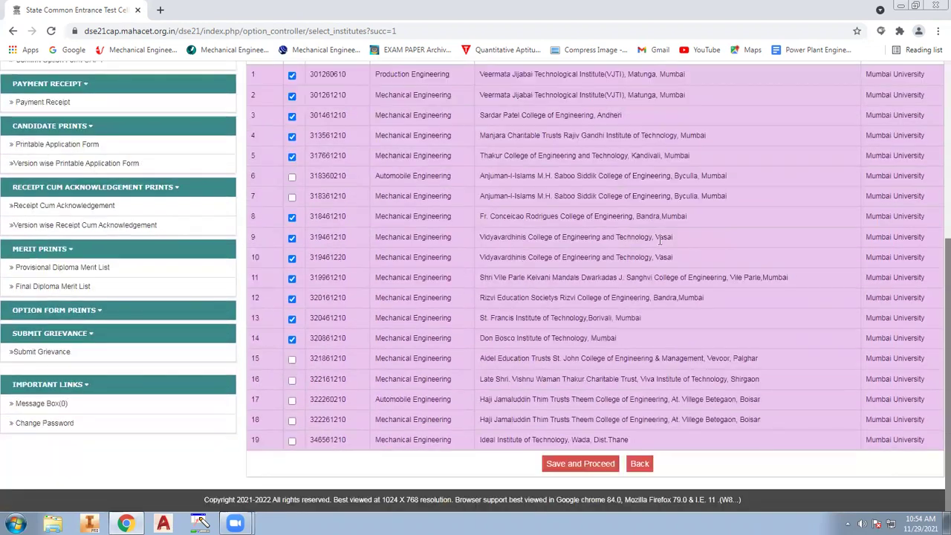
left_click(568, 468)
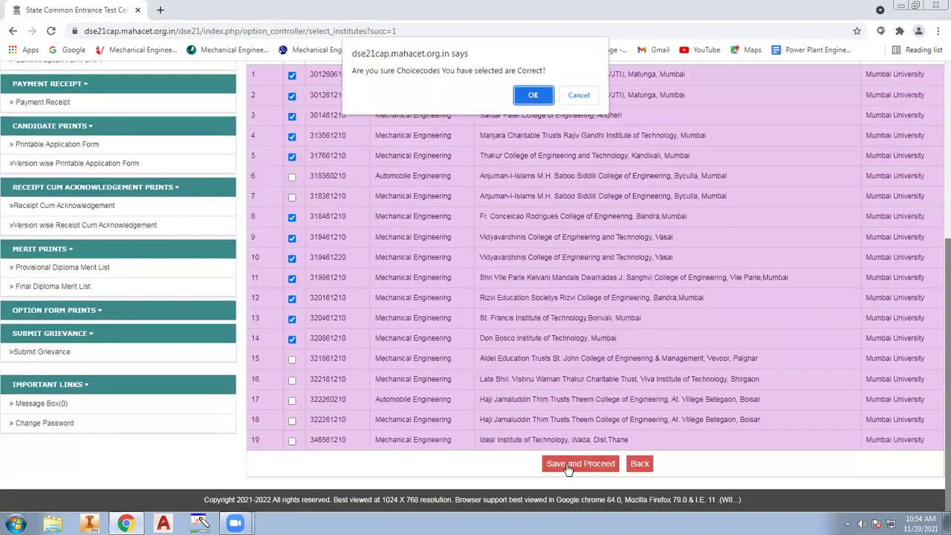
left_click(540, 90)
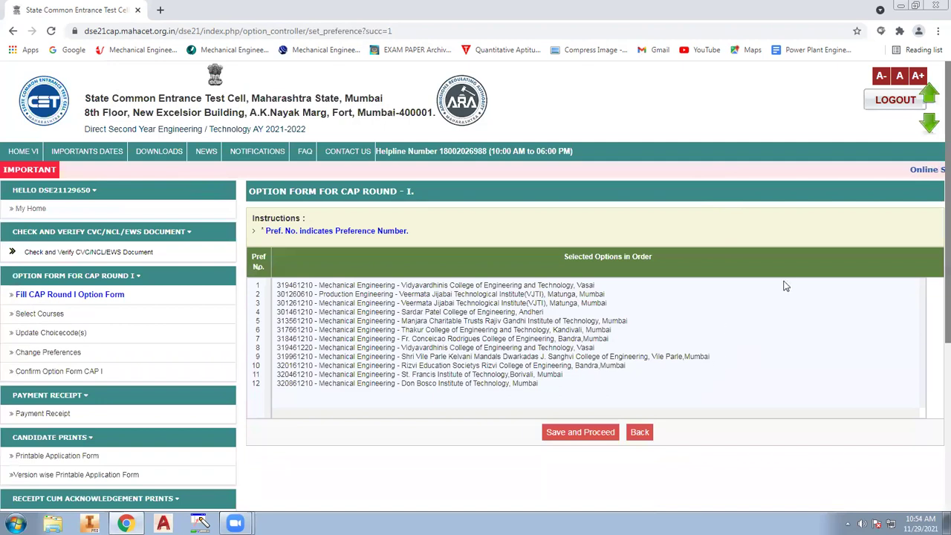
Make VJTI Mechanical preference 1 and VJTI Production Engineering preference 2
scroll(727, 290, "down", 3)
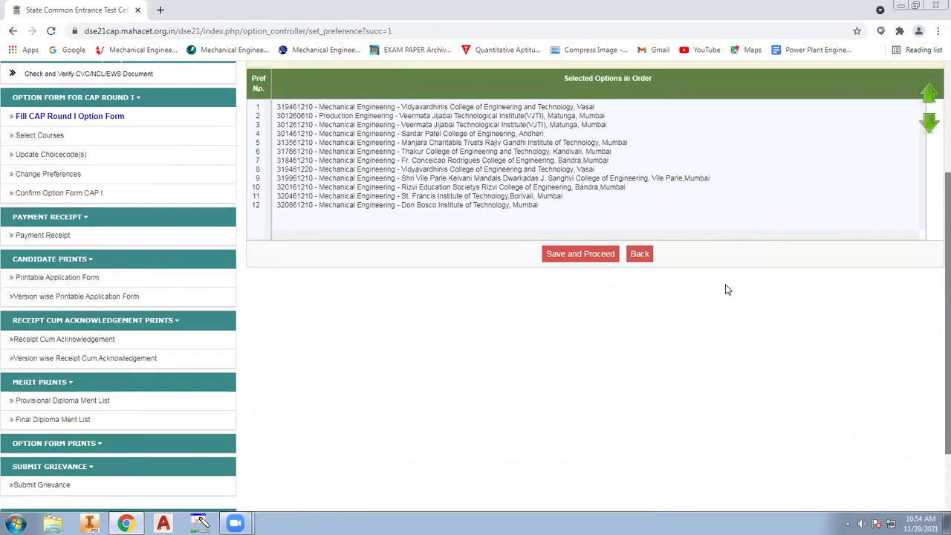
scroll(631, 388, "up", 2)
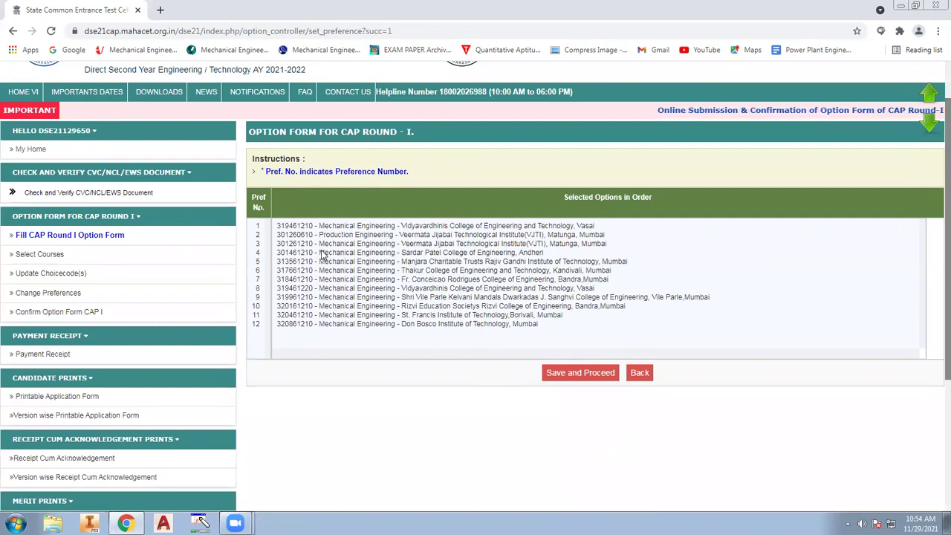
left_click(587, 235)
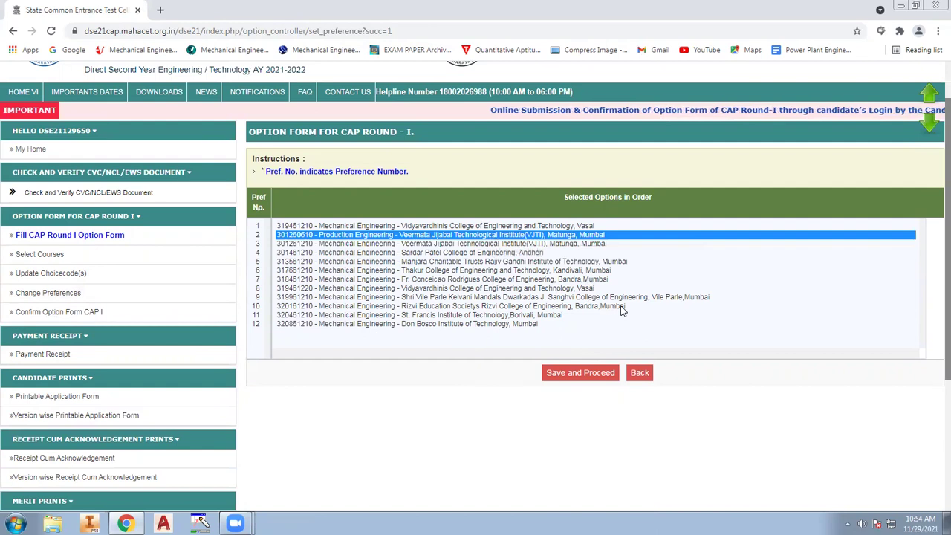
left_click(587, 244)
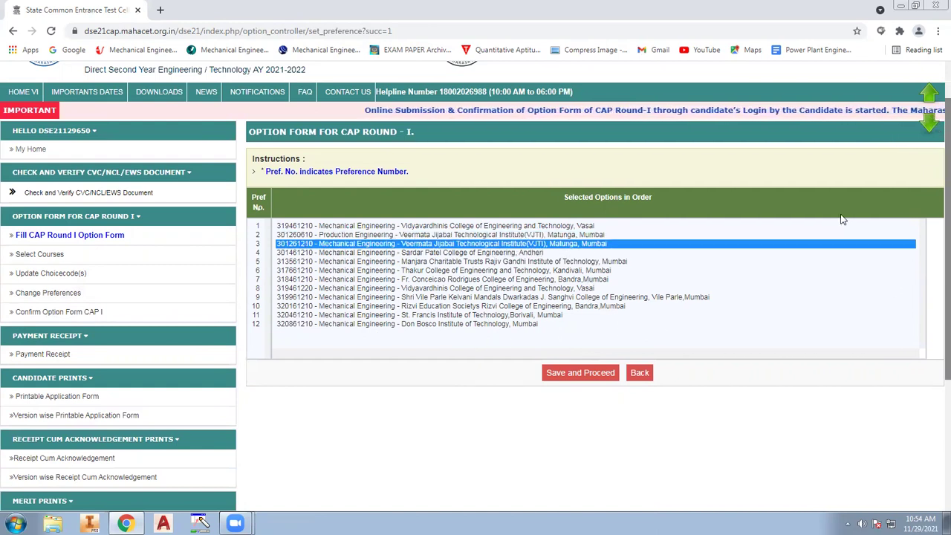
left_click(929, 119)
left_click(929, 93)
left_click(929, 92)
left_click(929, 93)
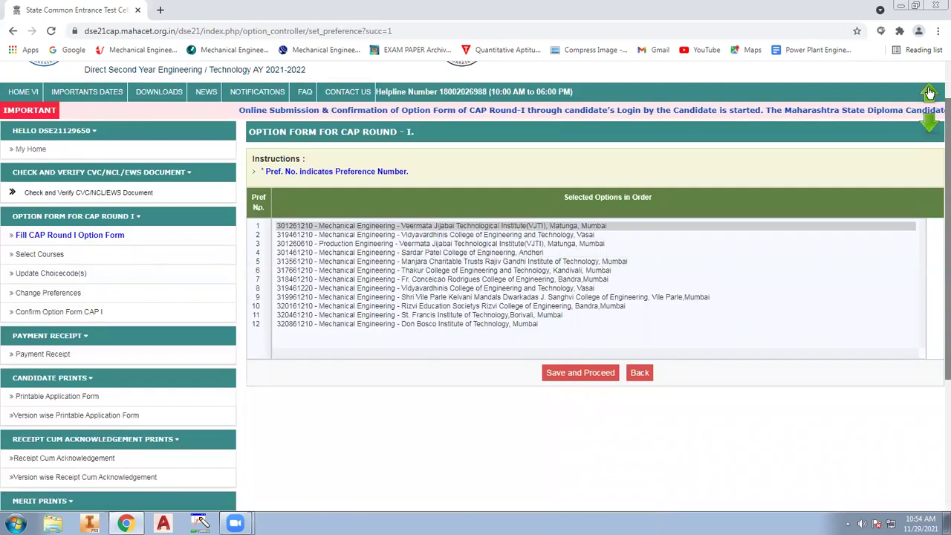
scroll(882, 157, "down", 1)
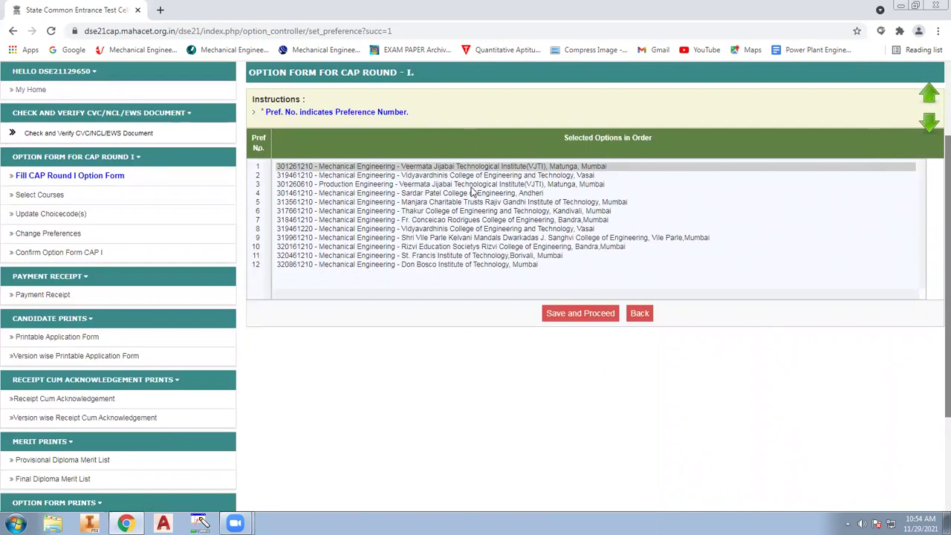
left_click(520, 185)
left_click(928, 93)
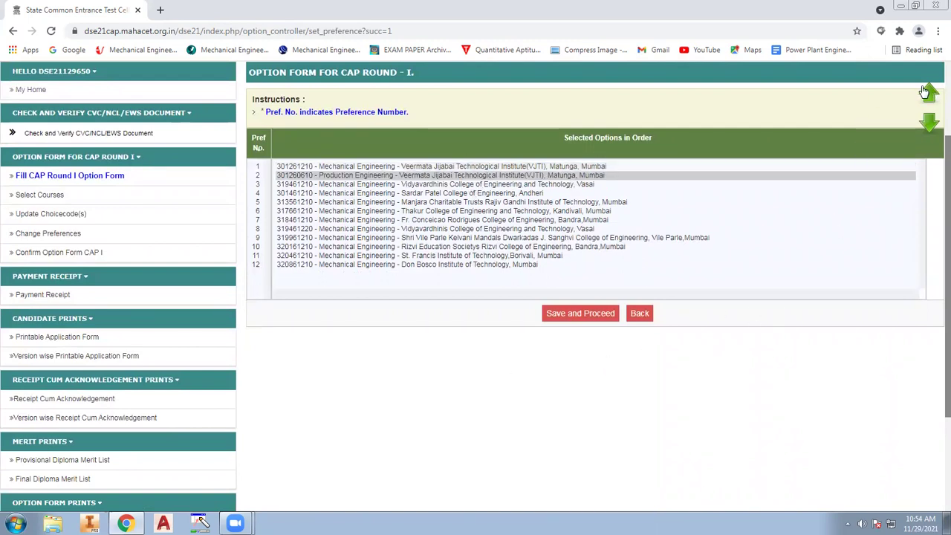
Move Sardar Patel to preference 3, then raise Thakur and Vidyavardhinis 319461220 to preference 5
left_click(469, 195)
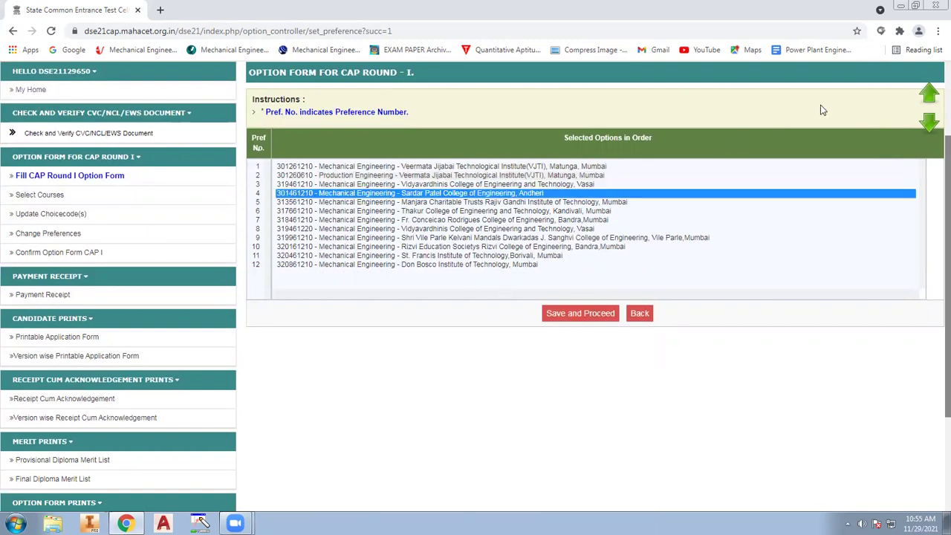
left_click(927, 92)
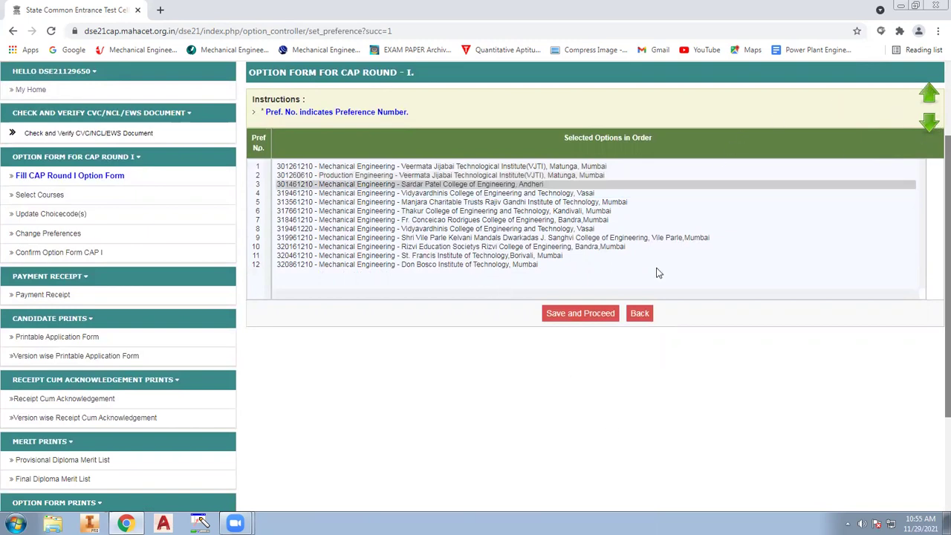
left_click(458, 193)
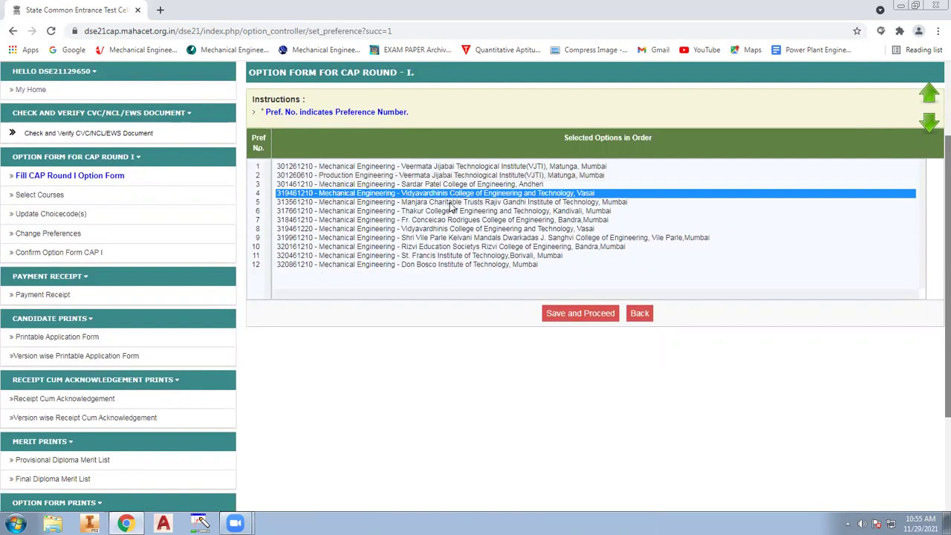
left_click(449, 204)
left_click(451, 212)
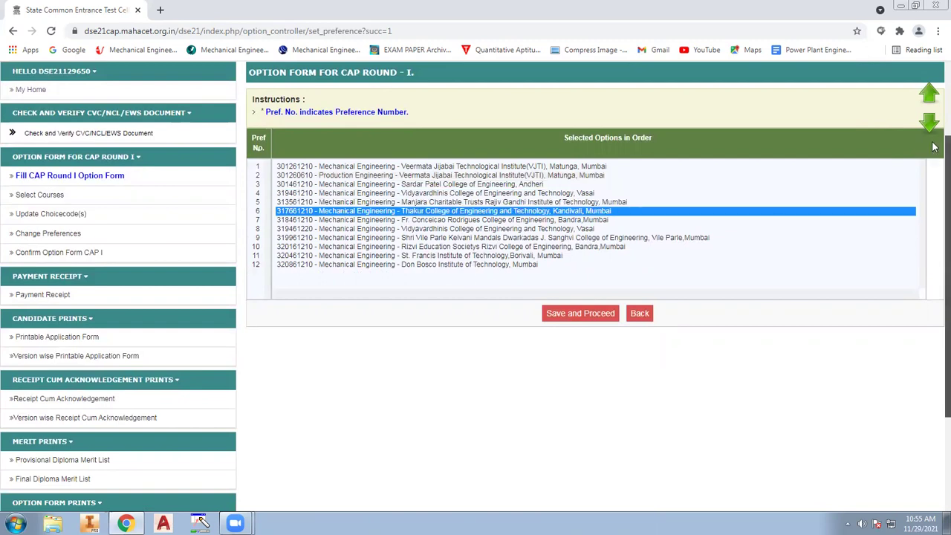
left_click(933, 97)
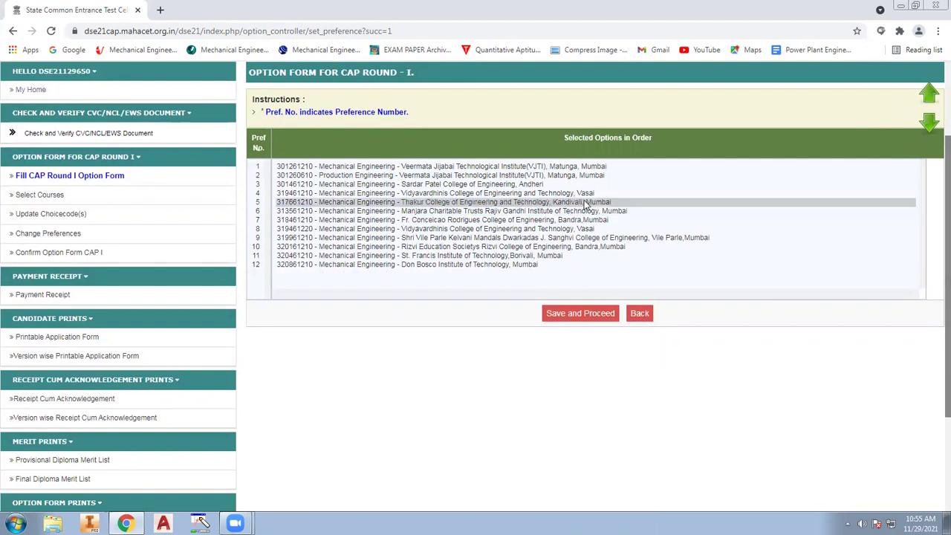
left_click(486, 231)
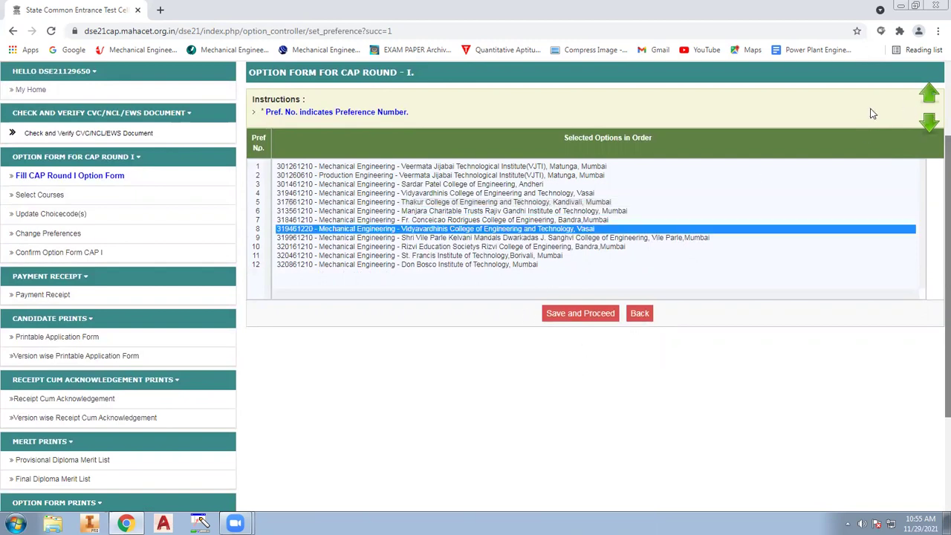
left_click(933, 95)
left_click(933, 95)
left_click(933, 96)
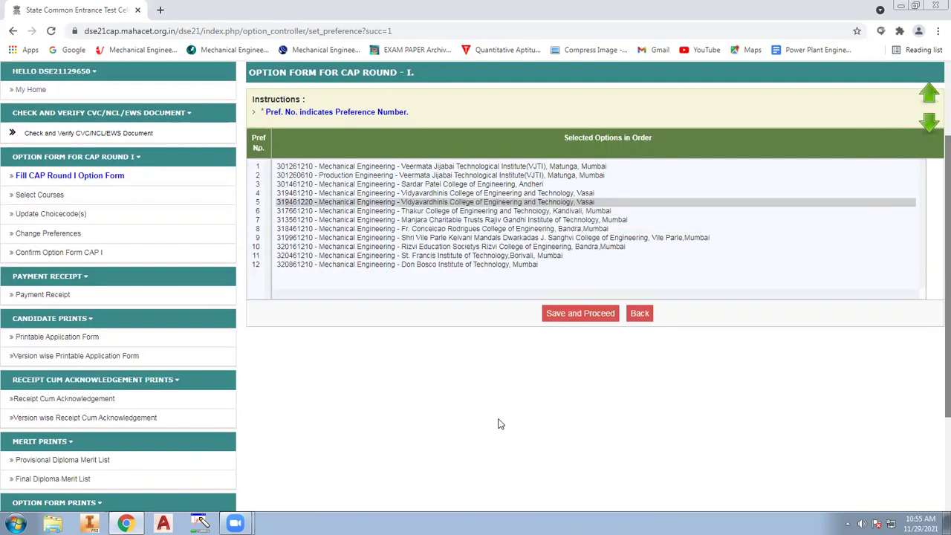
Move Shri Vile Parle up two places to preference 6
left_click(448, 266)
left_click(470, 256)
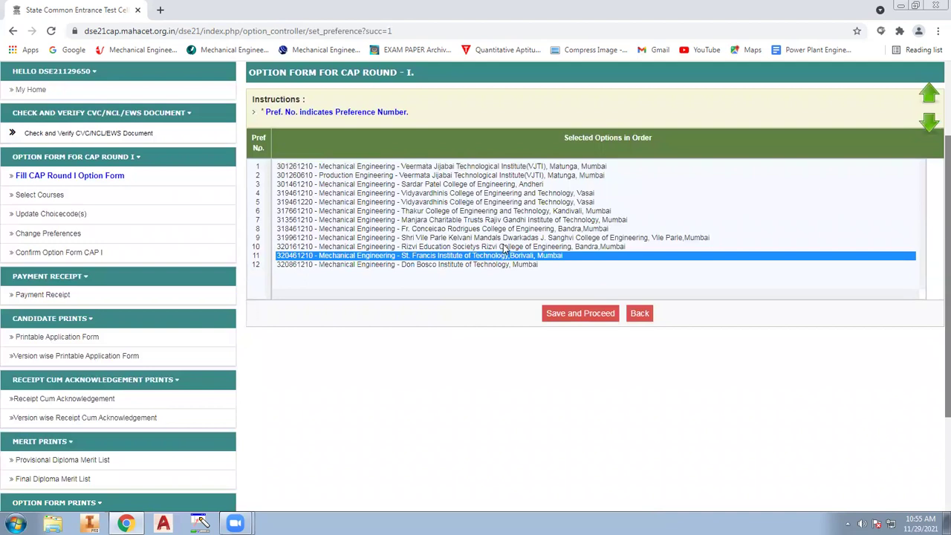
left_click(504, 247)
left_click(524, 238)
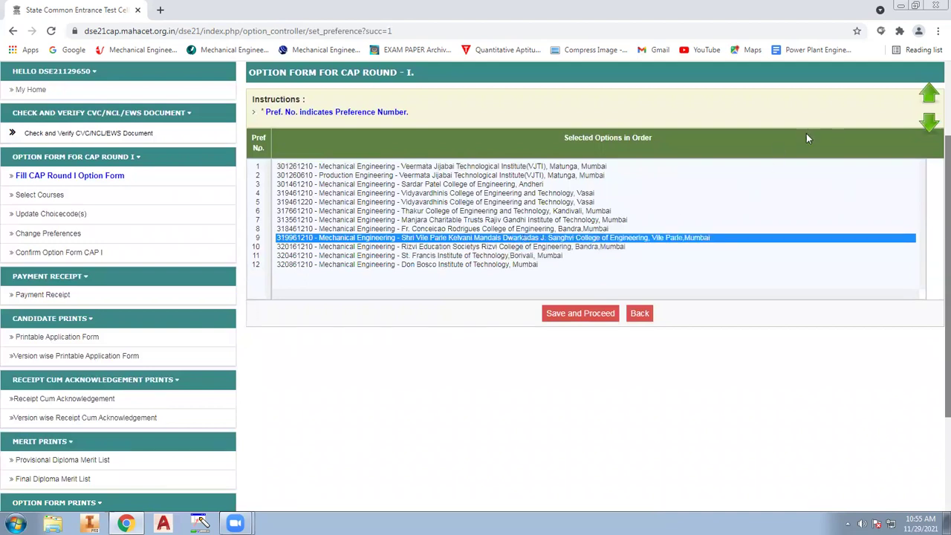
left_click(927, 95)
left_click(927, 95)
left_click(927, 95)
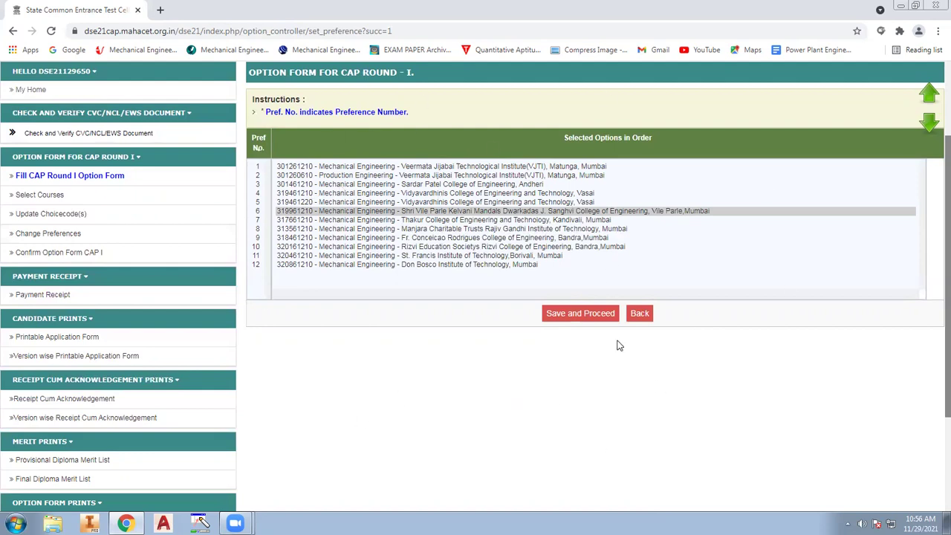
Save and confirm the 12-entry preference order to produce the Version 2 option form listing
scroll(494, 417, "up", 1)
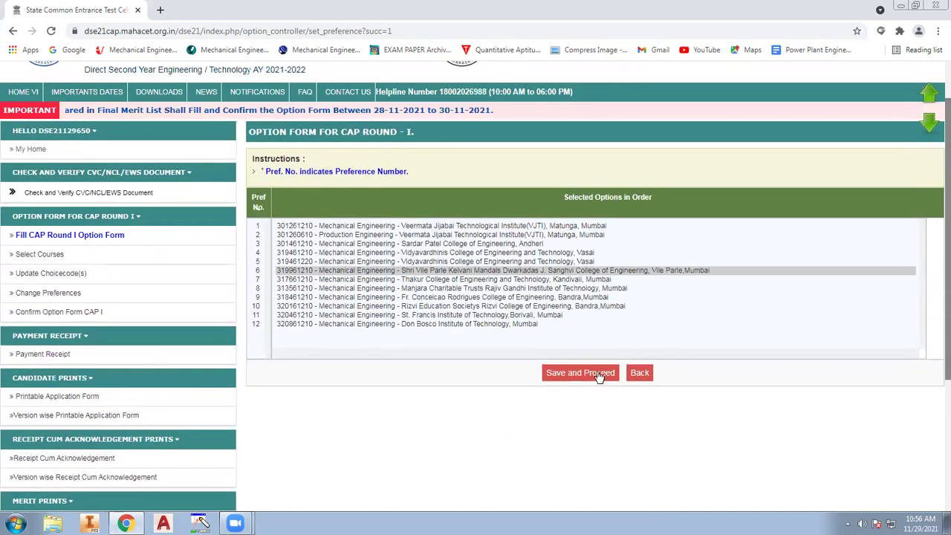
left_click(598, 374)
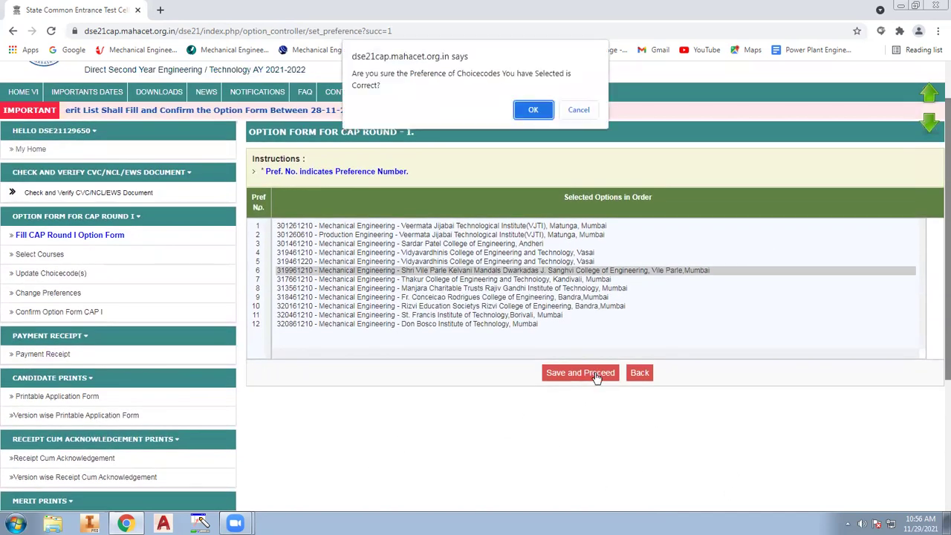
left_click(537, 110)
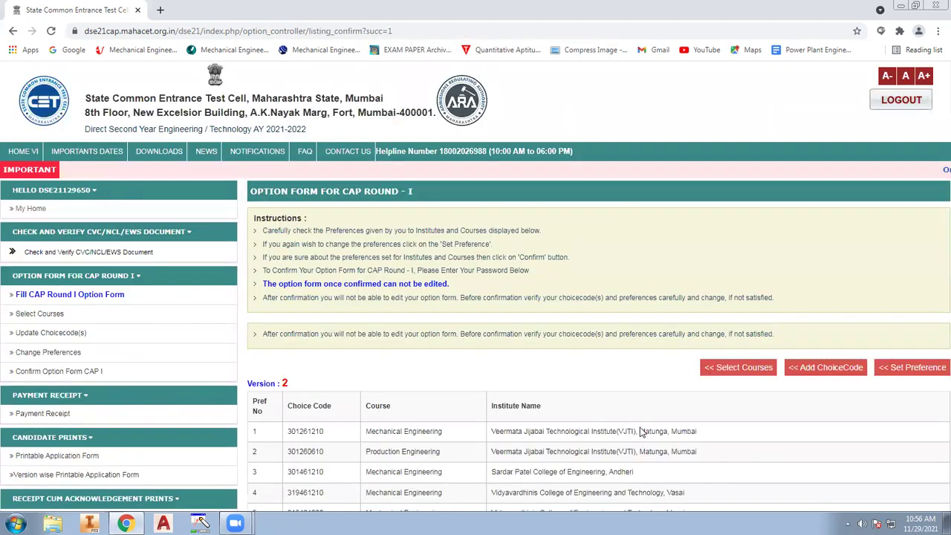
scroll(639, 432, "down", 5)
scroll(632, 433, "up", 1)
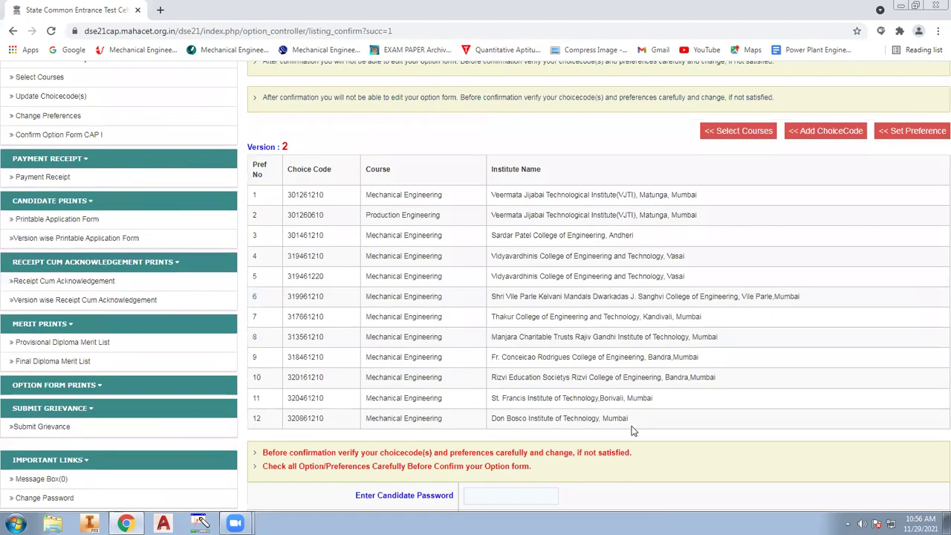
left_click_drag(252, 195, 254, 217)
left_click(488, 216)
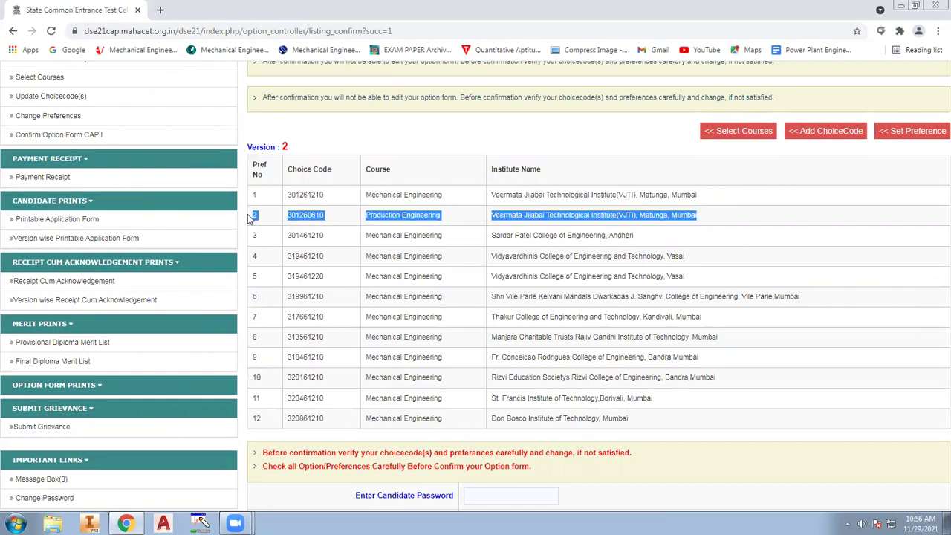
left_click(407, 259)
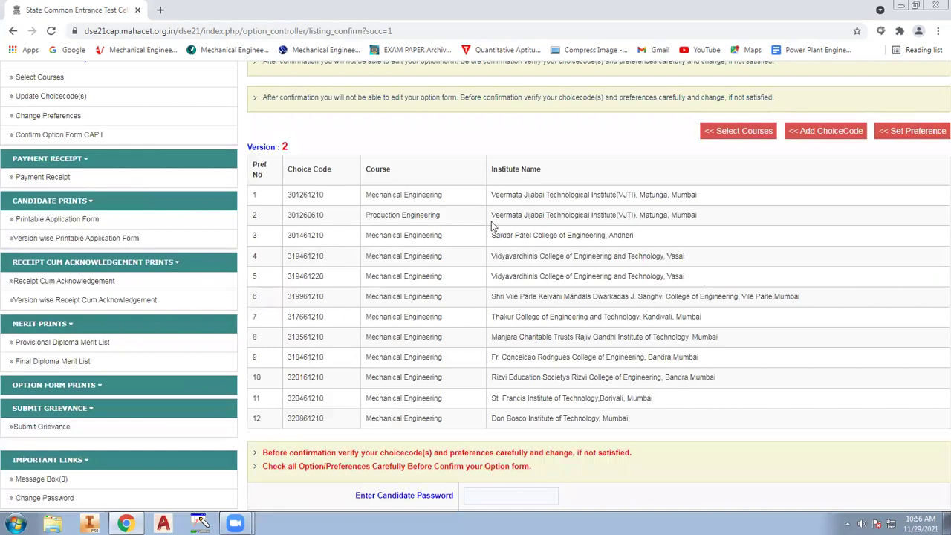
left_click_drag(253, 190, 603, 416)
left_click(709, 440)
left_click_drag(253, 256, 362, 238)
left_click(662, 283)
left_click_drag(671, 256, 269, 260)
left_click(582, 356)
left_click_drag(255, 196, 641, 425)
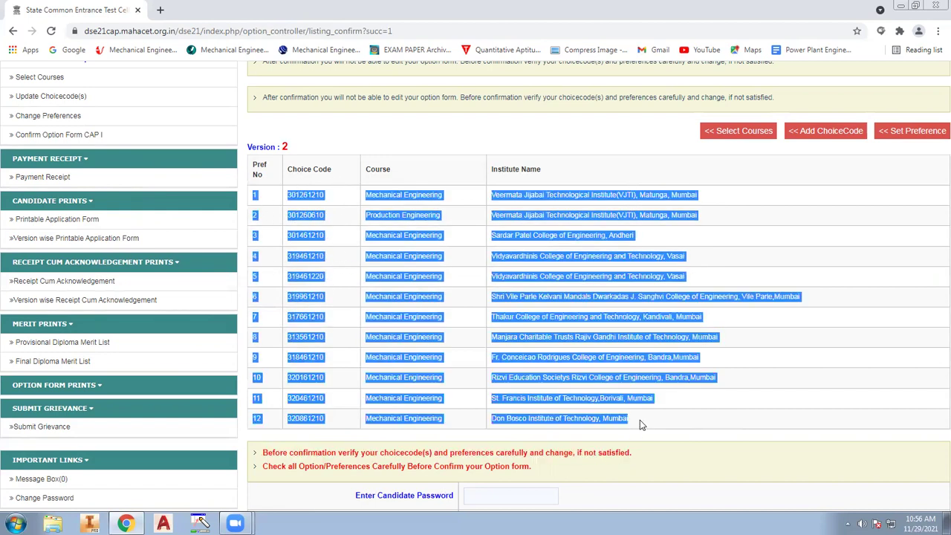
left_click(627, 351)
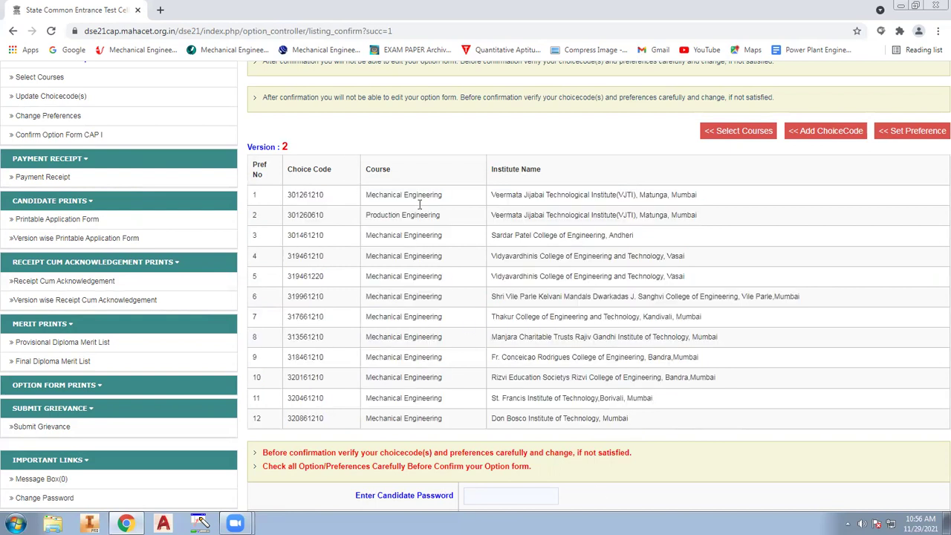
scroll(496, 424, "down", 1)
left_click(479, 435)
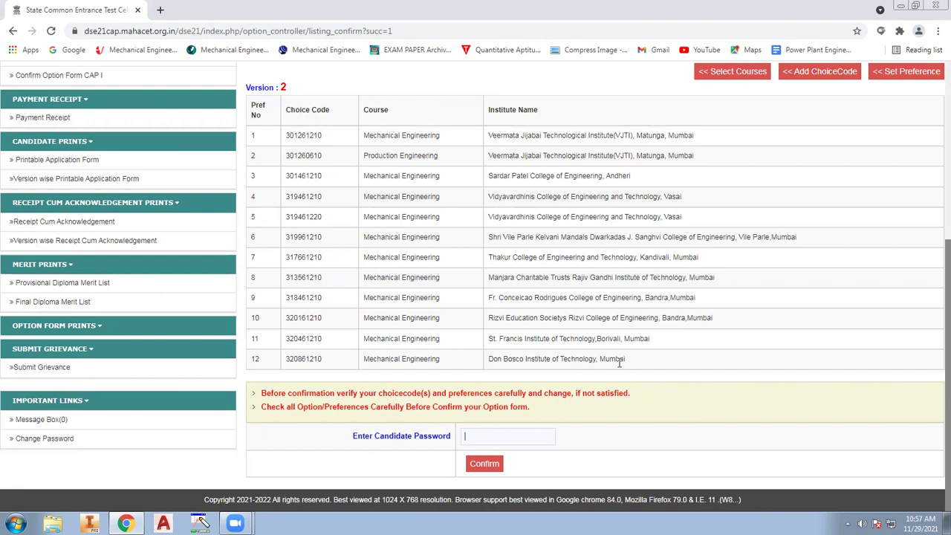
scroll(619, 361, "up", 3)
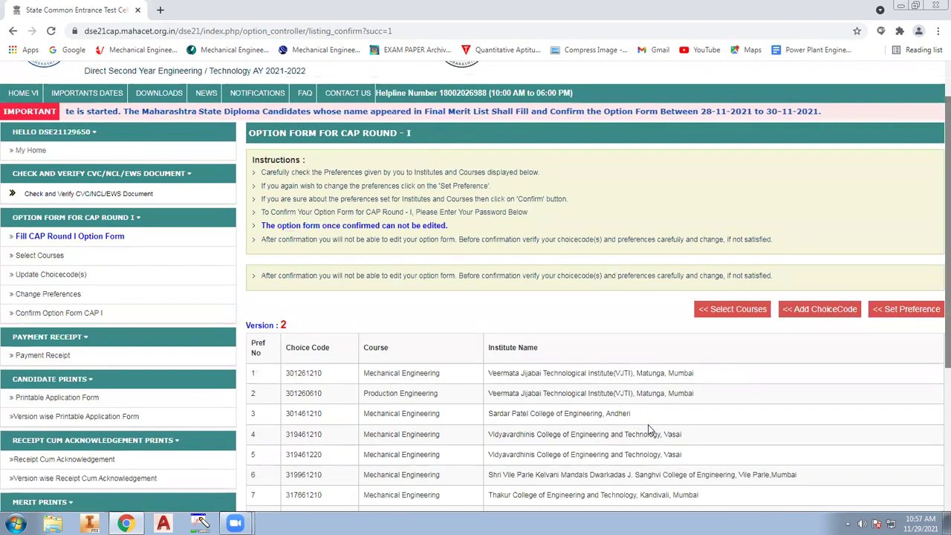
scroll(707, 382, "down", 3)
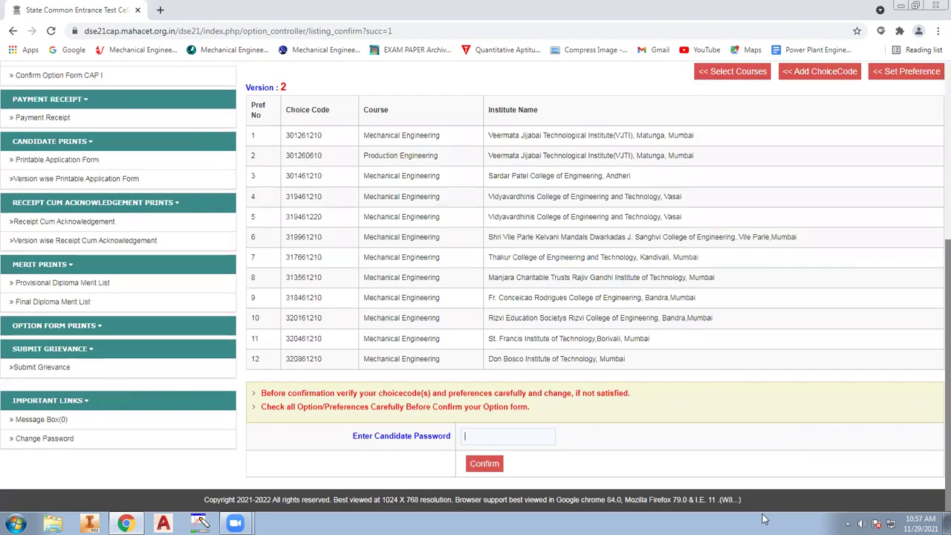
scroll(616, 270, "up", 1)
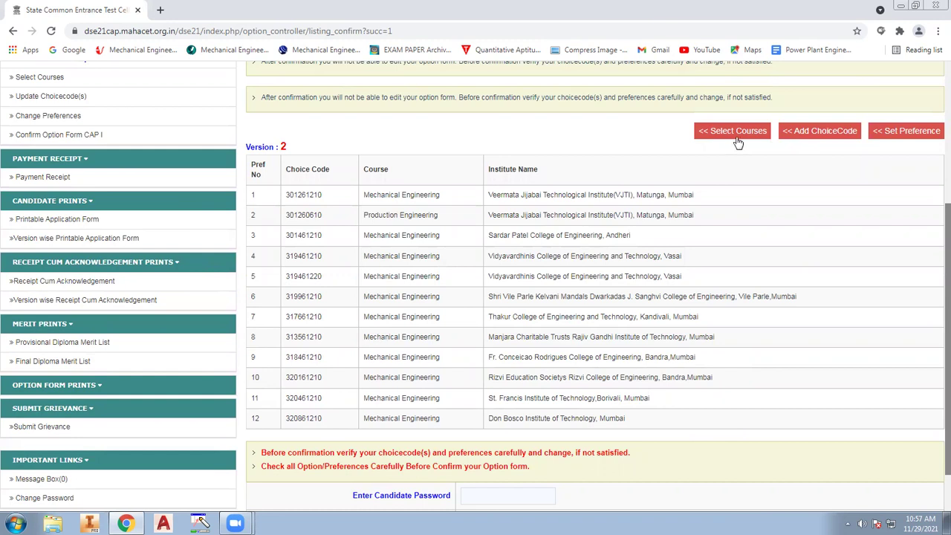
left_click(715, 131)
Tick course 245 Computer Engineering and untick 251 Computer Technology
scroll(712, 252, "down", 8)
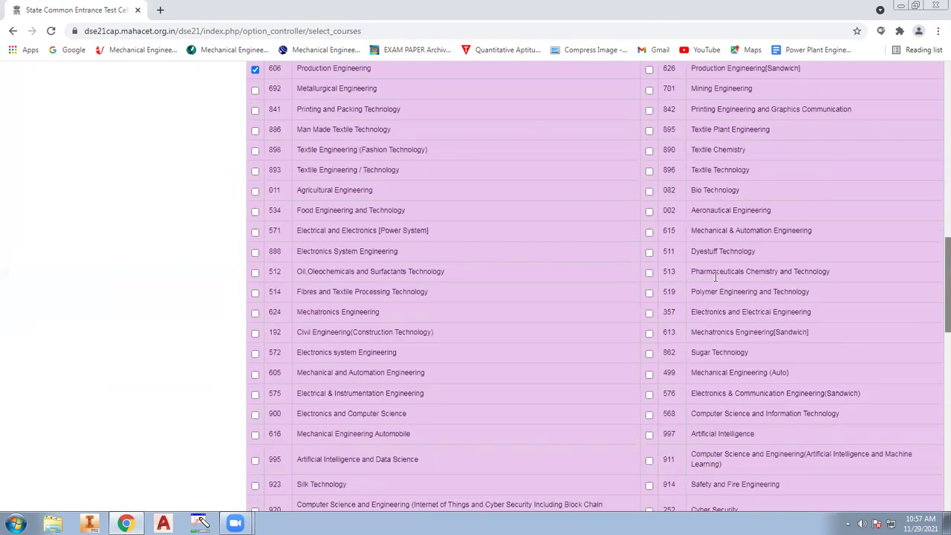
scroll(715, 276, "down", 15)
scroll(586, 307, "up", 8)
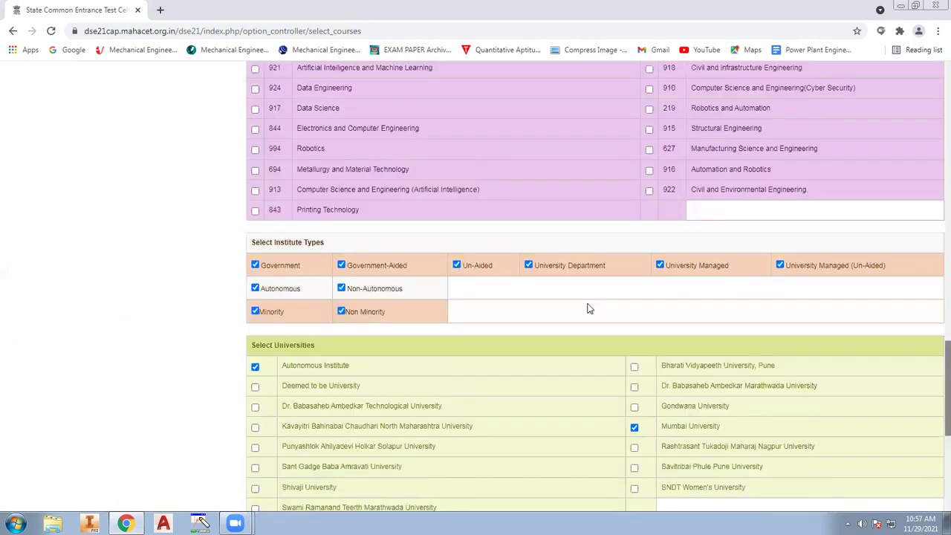
scroll(587, 308, "up", 8)
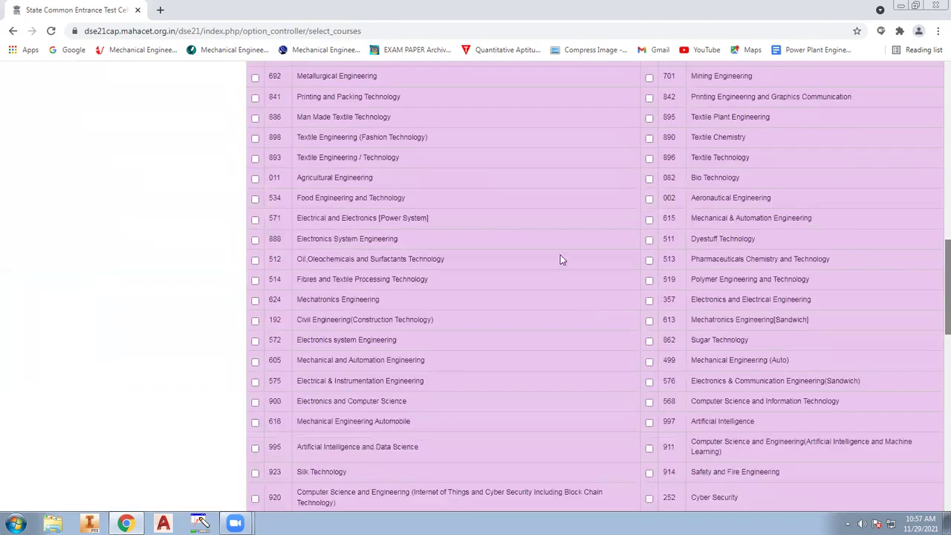
scroll(584, 308, "down", 6)
scroll(584, 307, "up", 4)
scroll(311, 276, "up", 2)
scroll(306, 172, "up", 3)
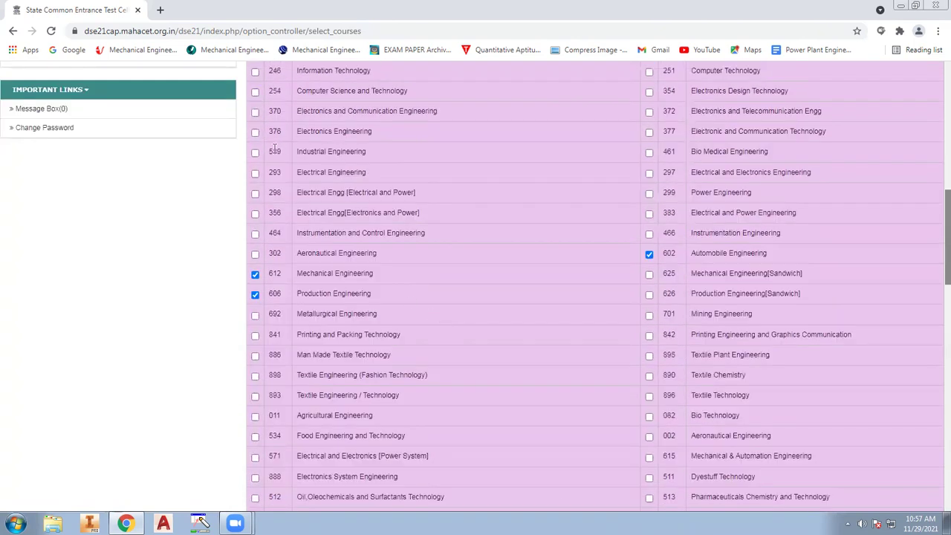
scroll(672, 274, "up", 1)
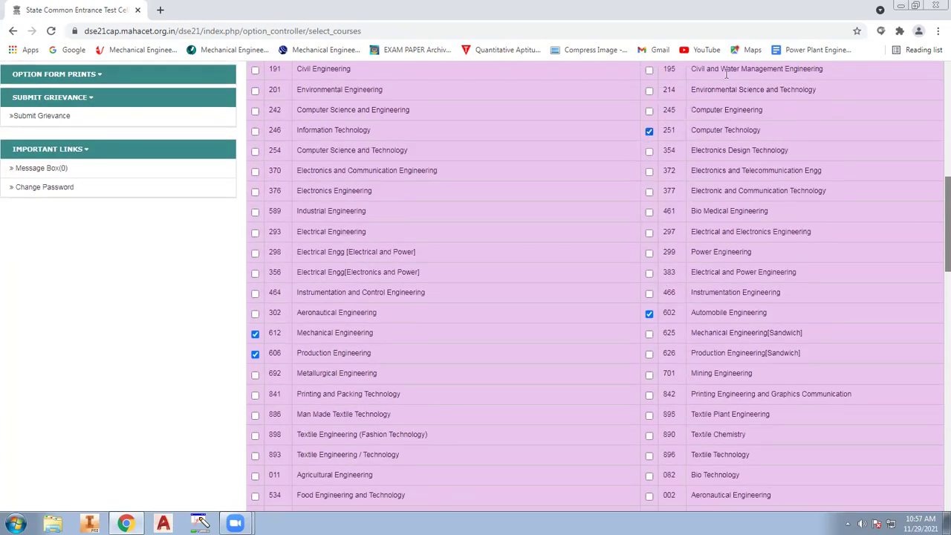
left_click(649, 111)
left_click(648, 111)
left_click(649, 131)
Search for 'inf', tick 246 Information Technology, and save the course selection
key("ctrl+f")
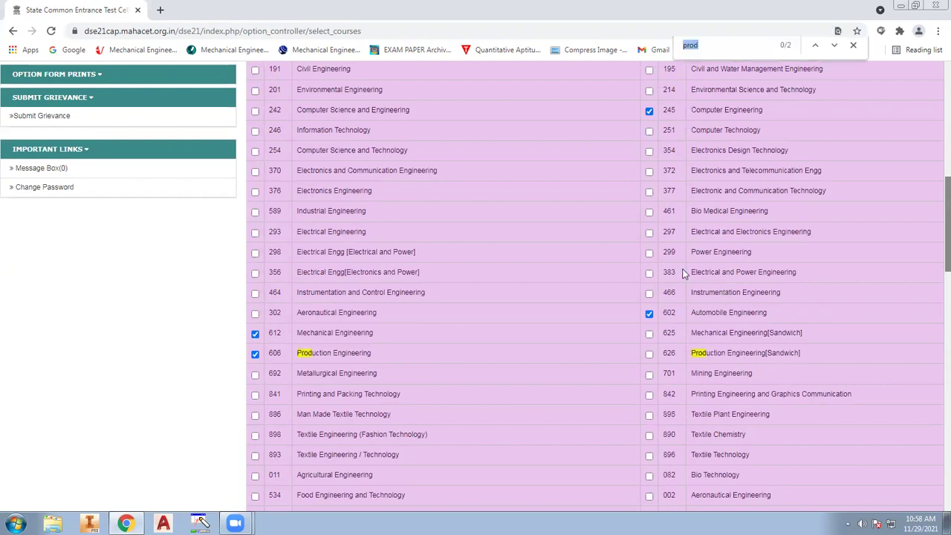
type("info")
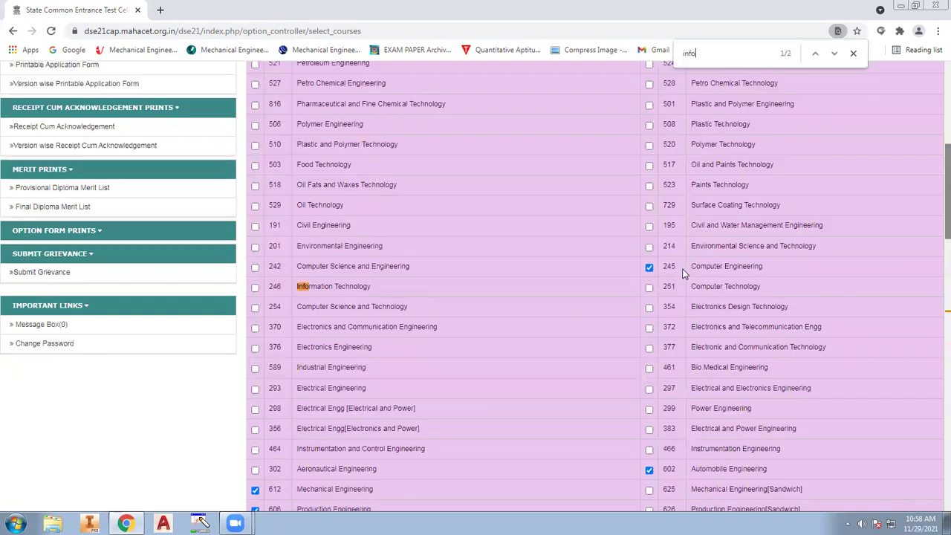
left_click(255, 287)
scroll(728, 401, "down", 15)
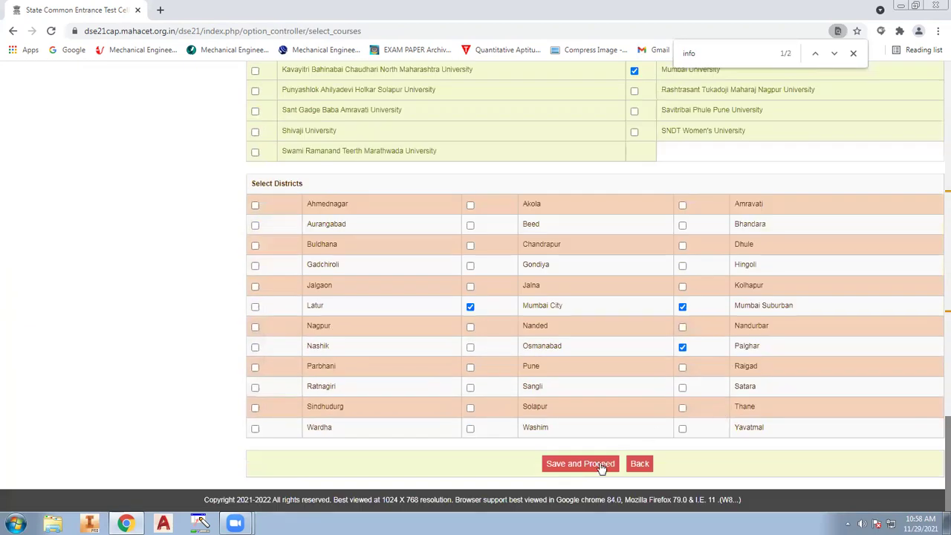
left_click(600, 464)
left_click(526, 97)
Add VJTI's Information Technology and Computer Engineering choice codes
scroll(586, 401, "down", 4)
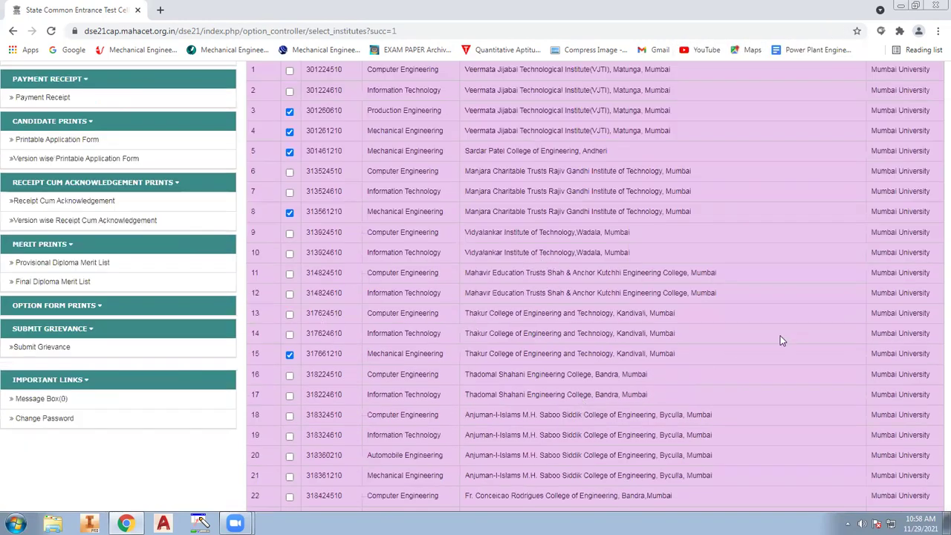
scroll(540, 363, "up", 4)
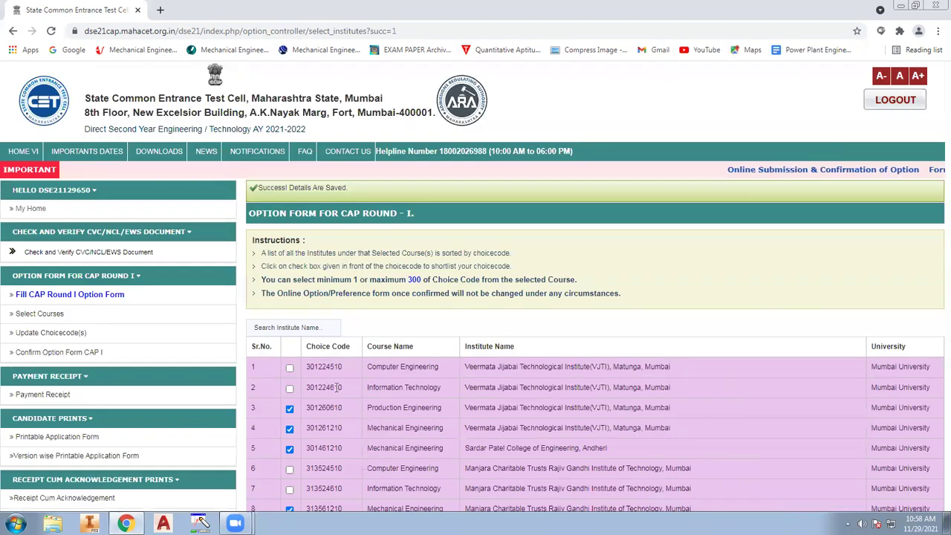
left_click(289, 388)
left_click(290, 367)
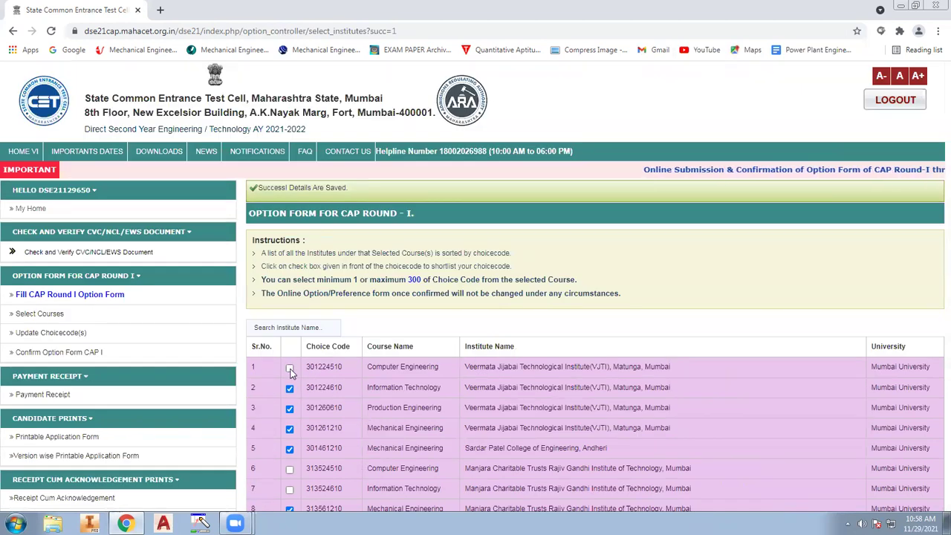
Add Fr. Conceicao Rodrigues Computer, Vidyavardhini's IT and Vile Parle Computer choice codes
scroll(532, 395, "down", 3)
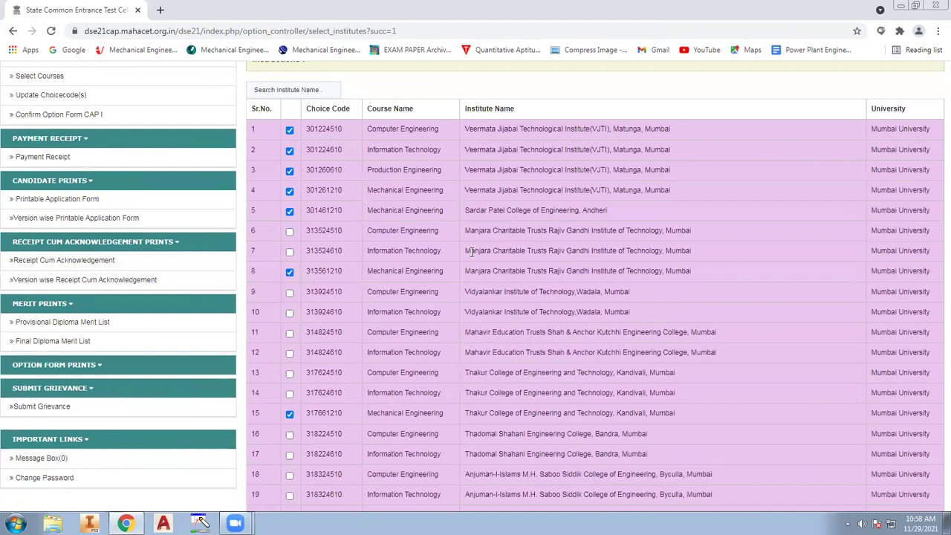
scroll(359, 394, "down", 1)
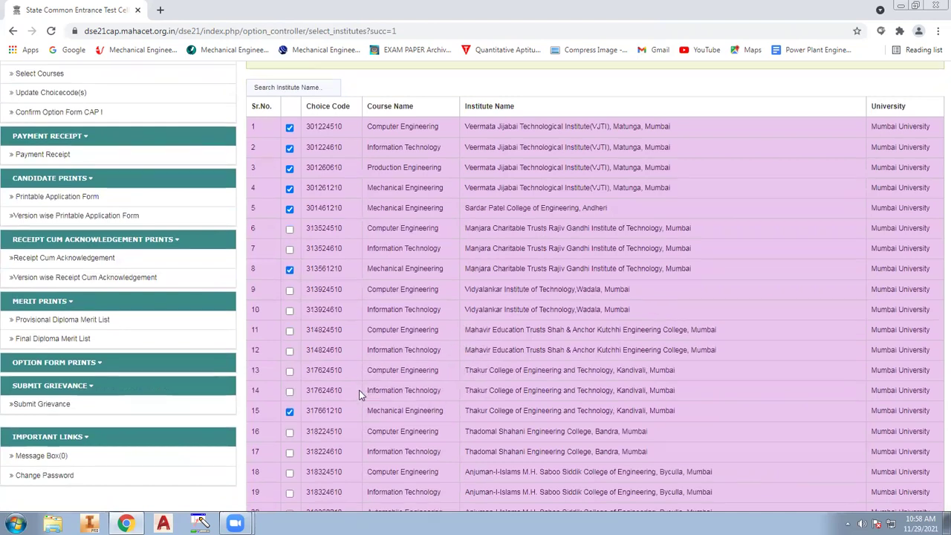
scroll(359, 390, "down", 3)
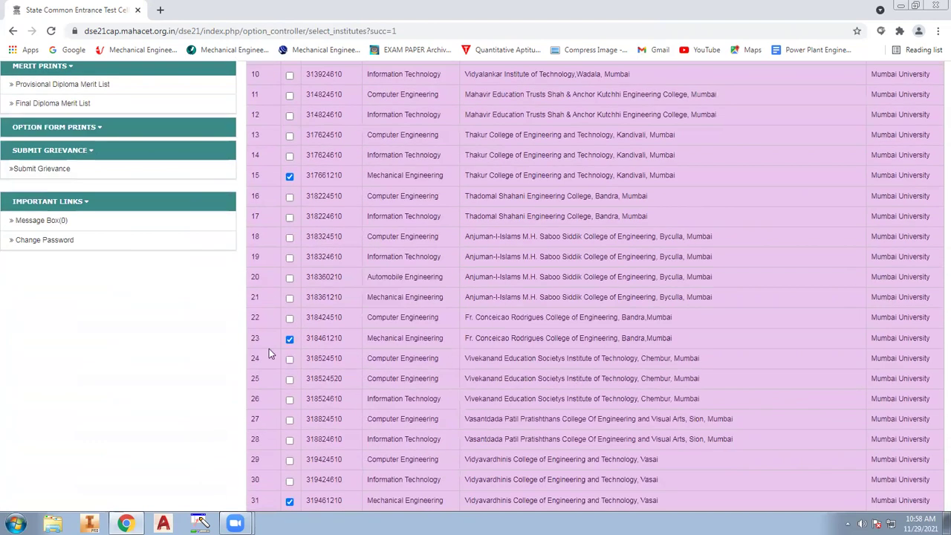
left_click(290, 319)
scroll(520, 395, "down", 5)
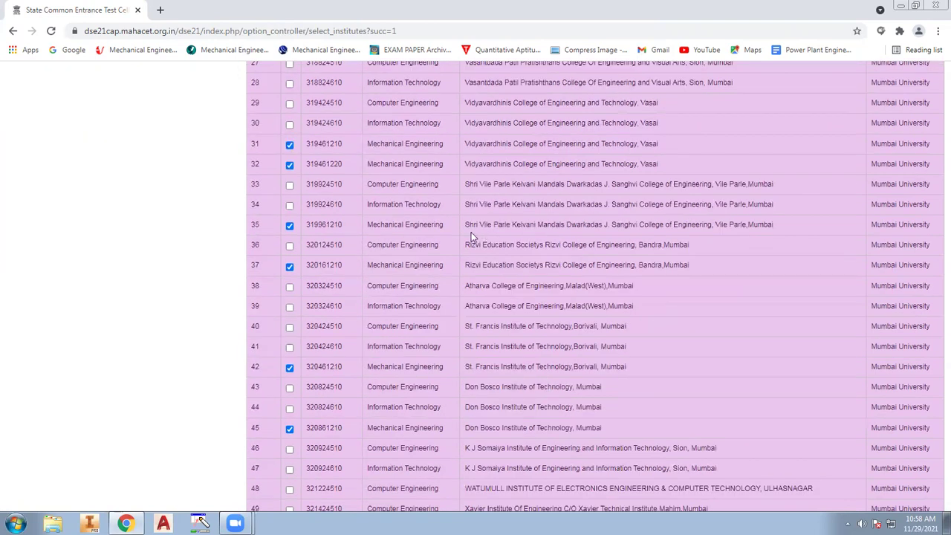
scroll(535, 262, "up", 2)
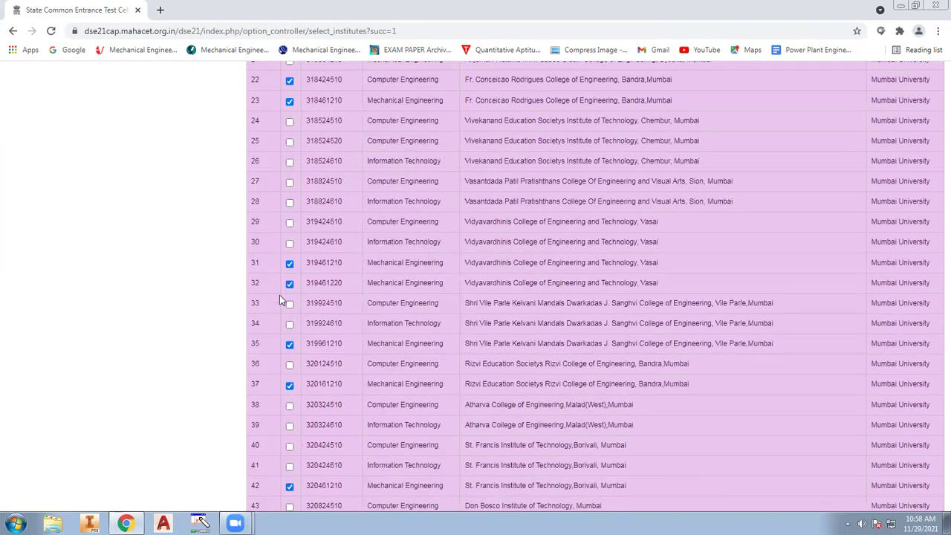
left_click(290, 245)
left_click(290, 304)
Save the selected choice codes and confirm they are correct
scroll(319, 338, "down", 7)
left_click(580, 464)
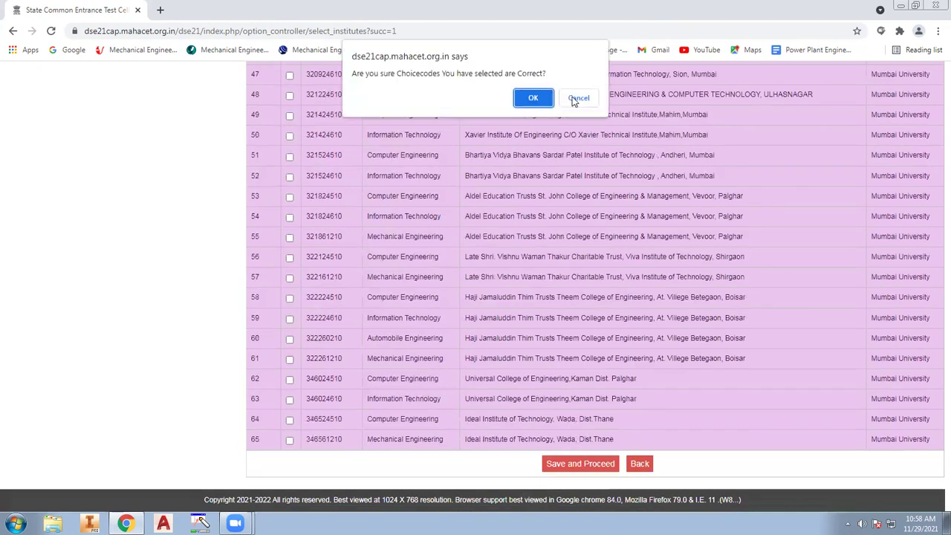
left_click(533, 98)
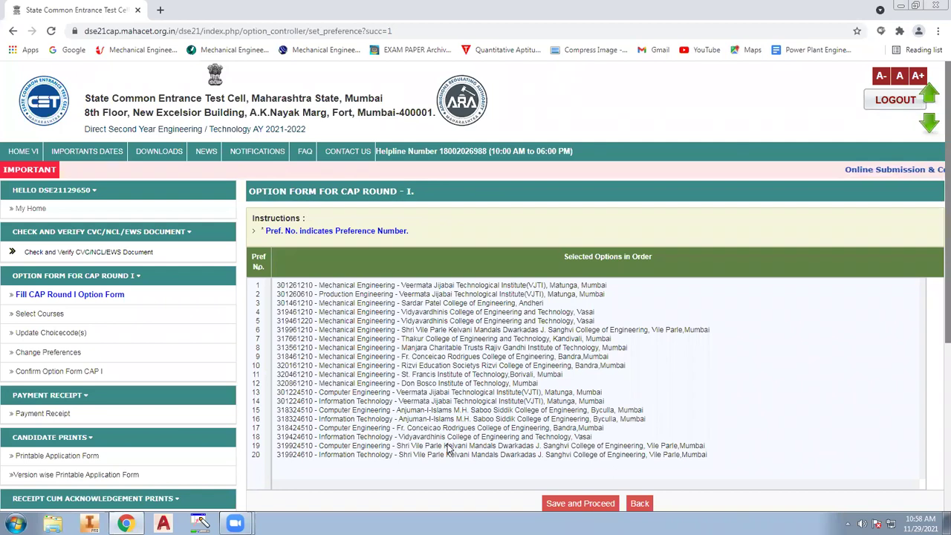
Move VJTI Computer Engineering up to preference 3
left_click(453, 393)
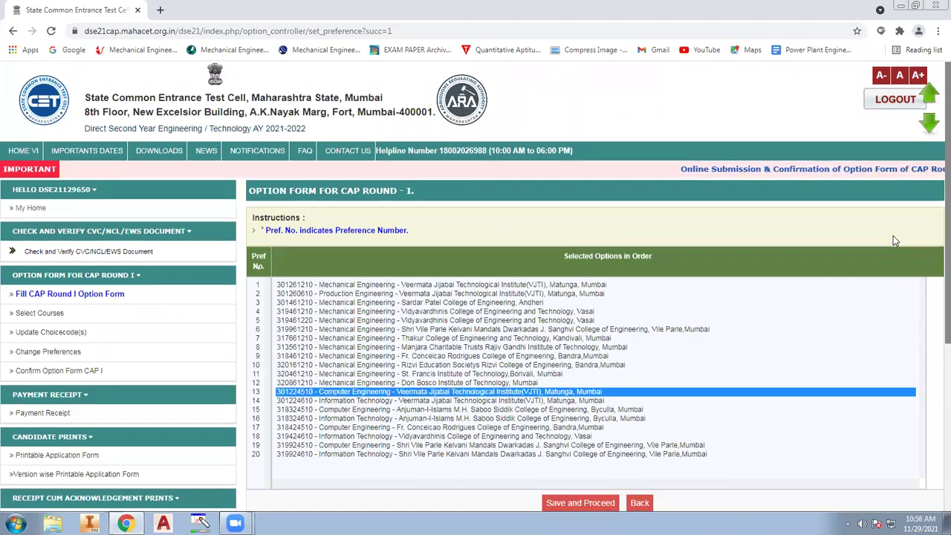
scroll(894, 236, "down", 4)
scroll(926, 193, "up", 1)
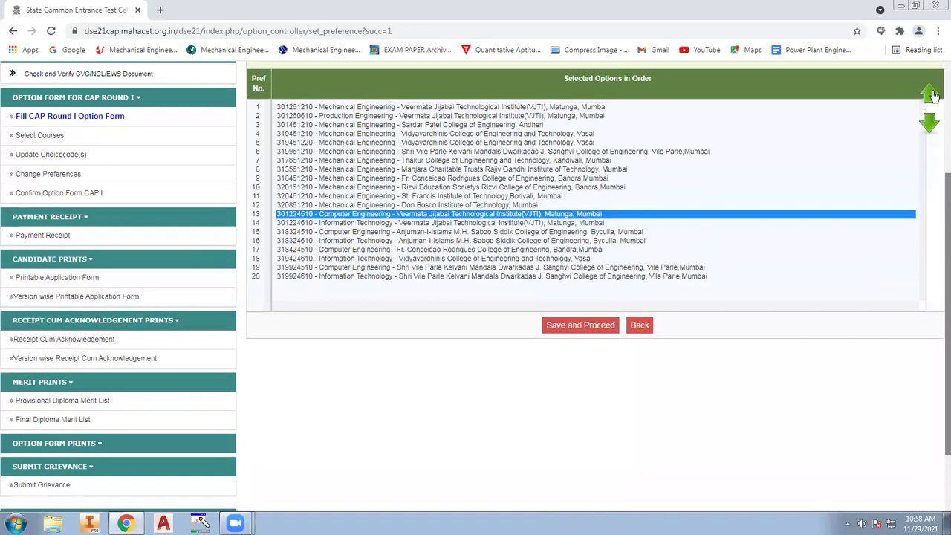
left_click(927, 96)
left_click(928, 96)
left_click(930, 95)
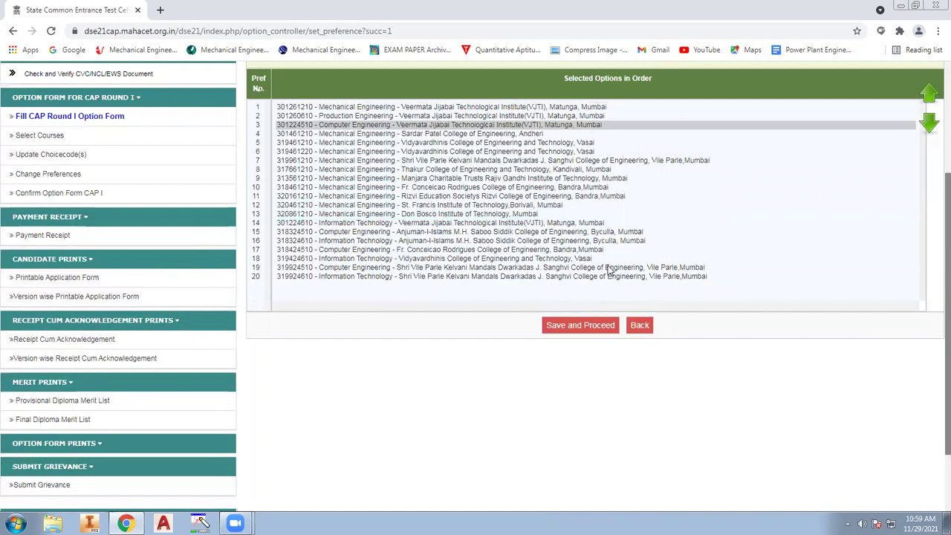
Raise Vidyavardhinis Information Technology up the list toward preference 5
left_click(608, 269)
left_click(536, 250)
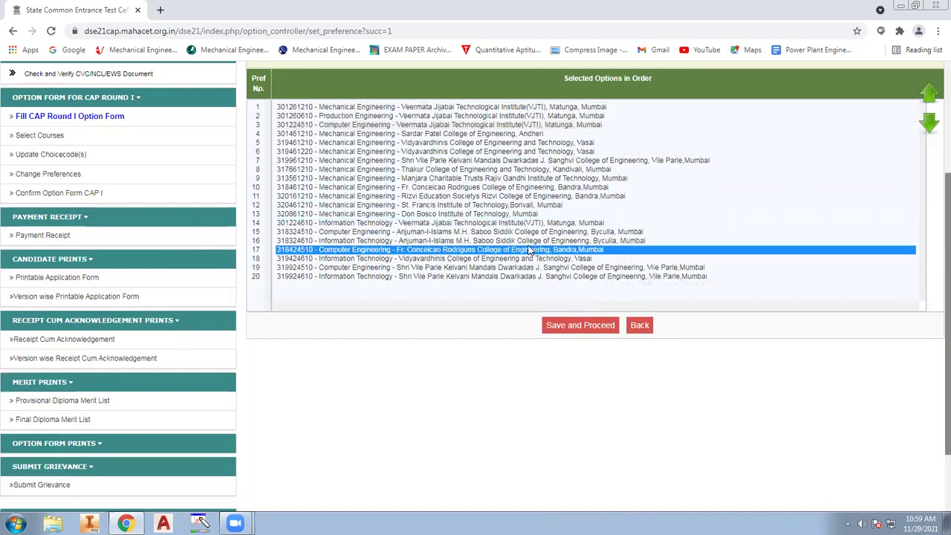
left_click(437, 214)
left_click(447, 259)
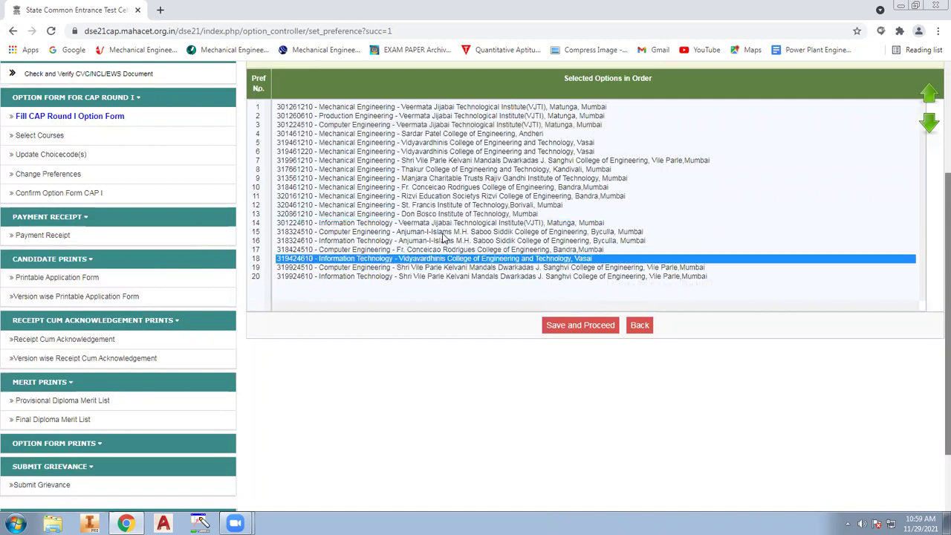
left_click(443, 234)
left_click(446, 259)
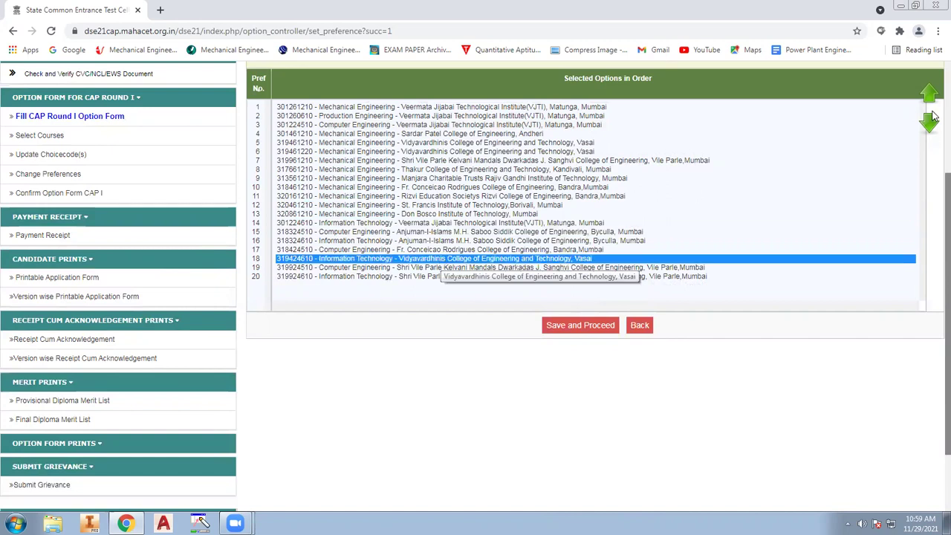
left_click(926, 96)
left_click(925, 97)
left_click(926, 96)
triple_click(925, 96)
triple_click(925, 97)
left_click(925, 96)
triple_click(926, 97)
left_click(926, 97)
Move VJTI Information Technology up to preference 4
left_click(542, 234)
double_click(934, 97)
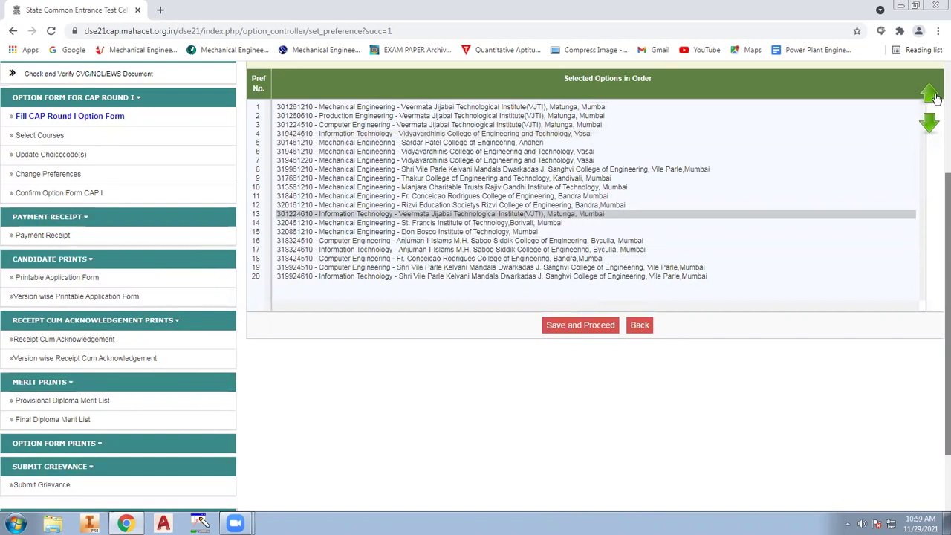
triple_click(929, 96)
double_click(929, 95)
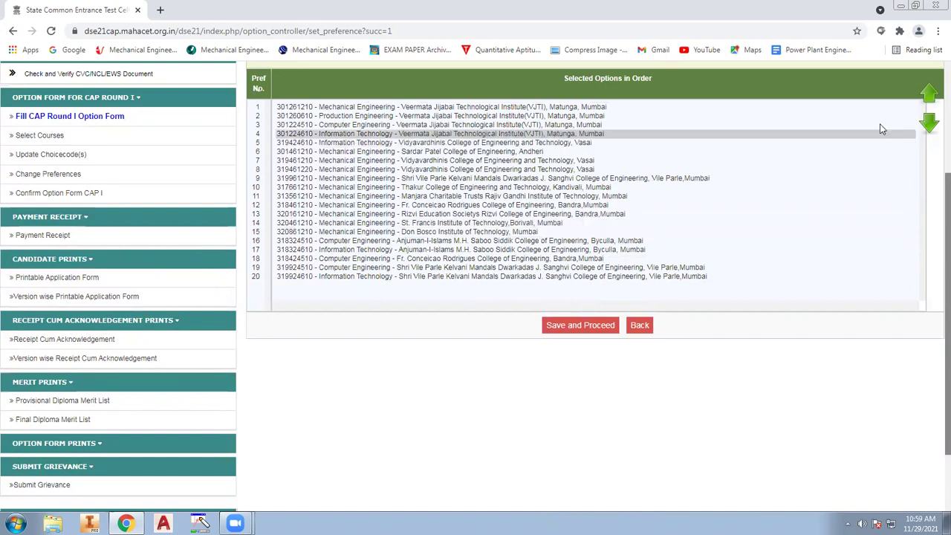
Move Sanghvi Computer Engineering up four places to preference 10
left_click(569, 277)
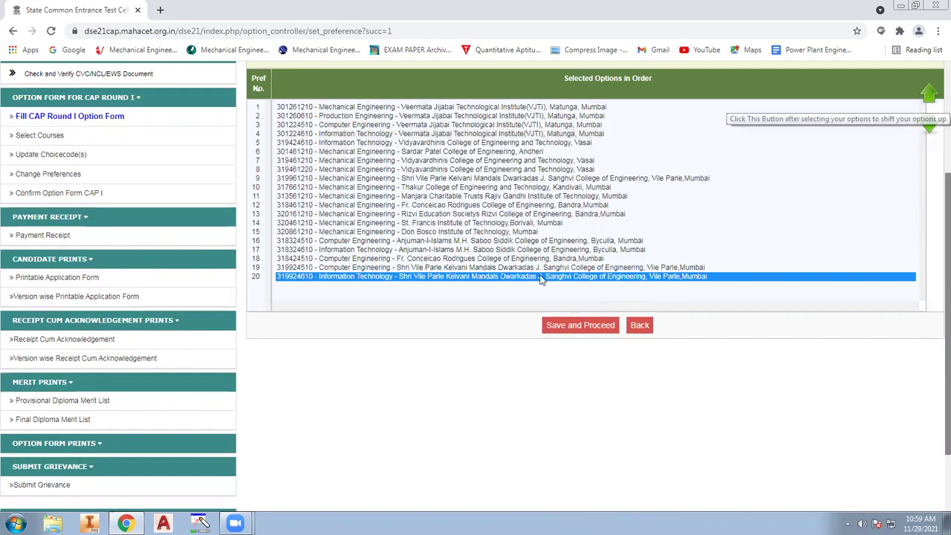
left_click(472, 399)
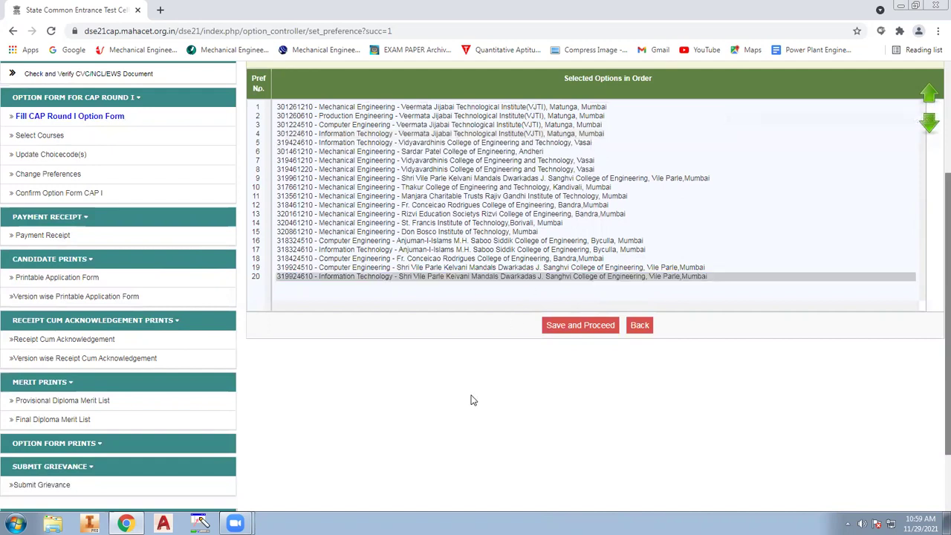
left_click(445, 267)
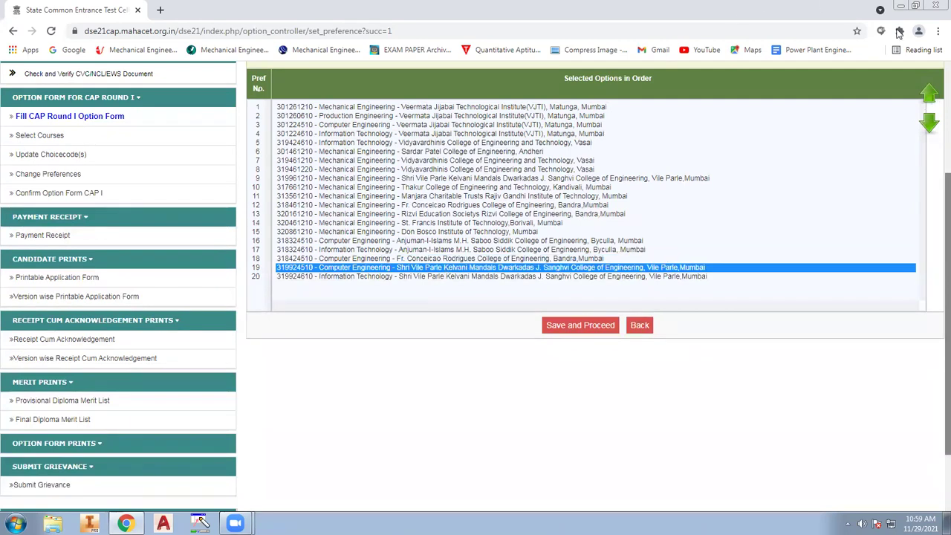
left_click(927, 94)
left_click(927, 94)
left_click(927, 94)
left_click(927, 94)
left_click(927, 94)
left_click(927, 94)
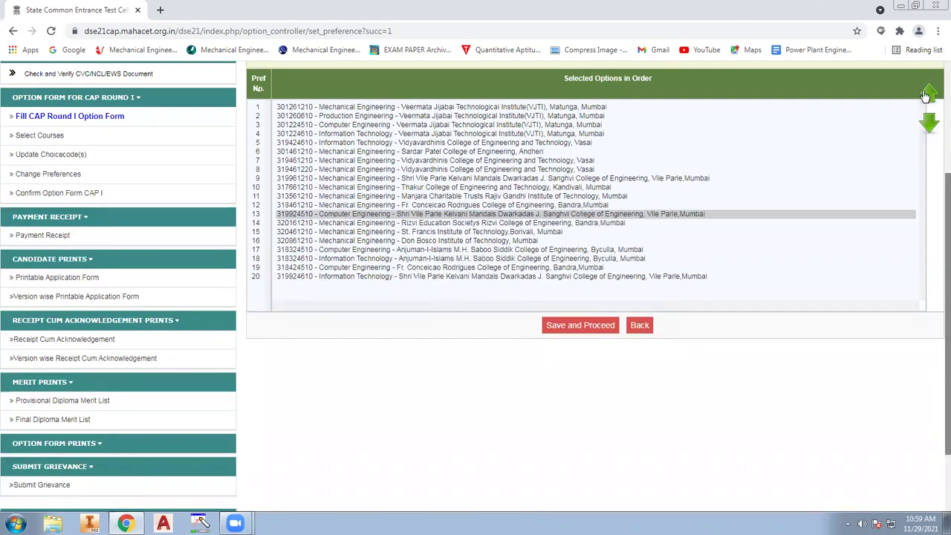
left_click(927, 94)
left_click(927, 93)
left_click(927, 93)
Save the reordered 20-option preference list and confirm it, producing Version 3
scroll(510, 378, "up", 2)
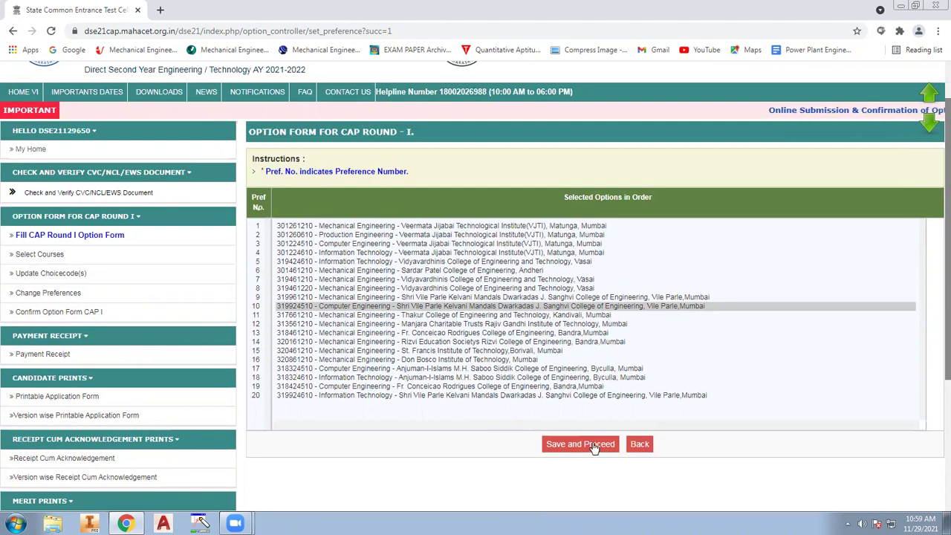
left_click(594, 446)
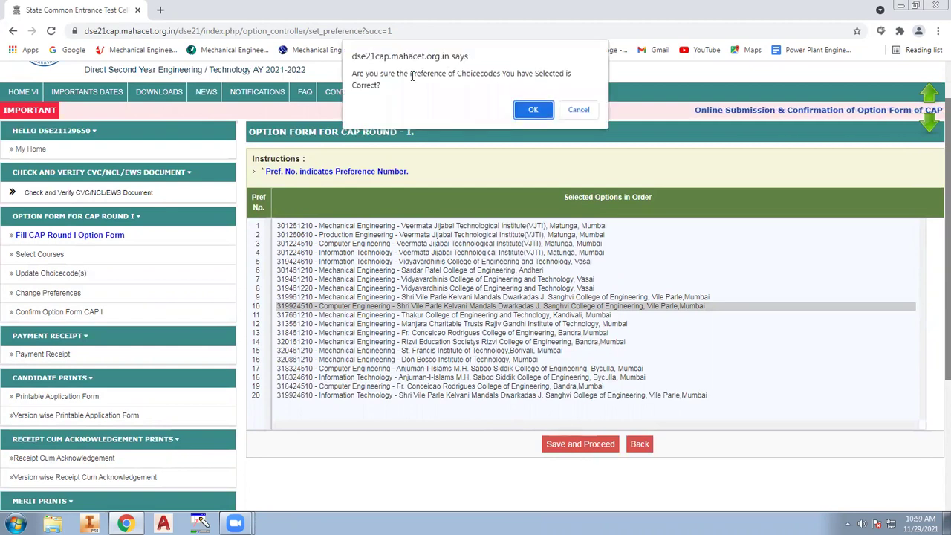
left_click(547, 110)
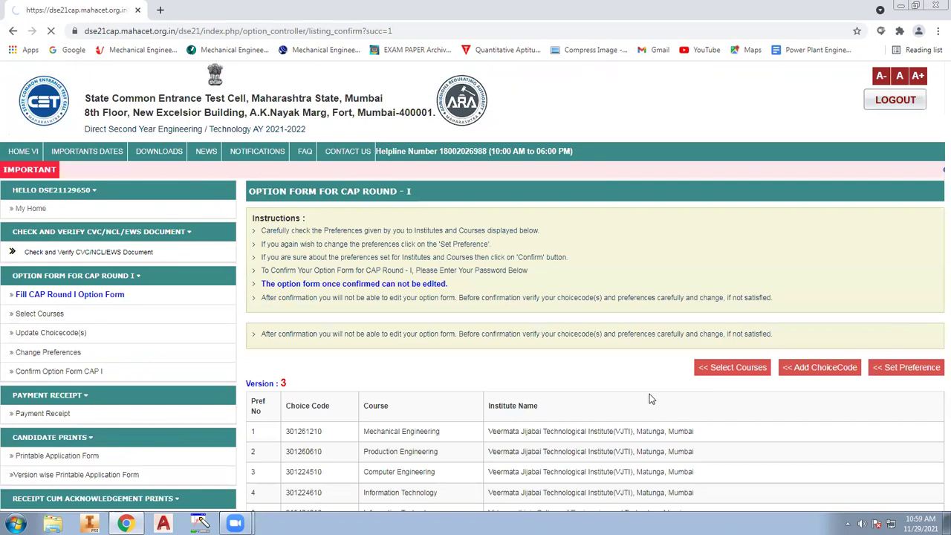
scroll(333, 212, "down", 5)
scroll(326, 212, "up", 2)
left_click_drag(255, 193, 702, 457)
left_click(767, 410)
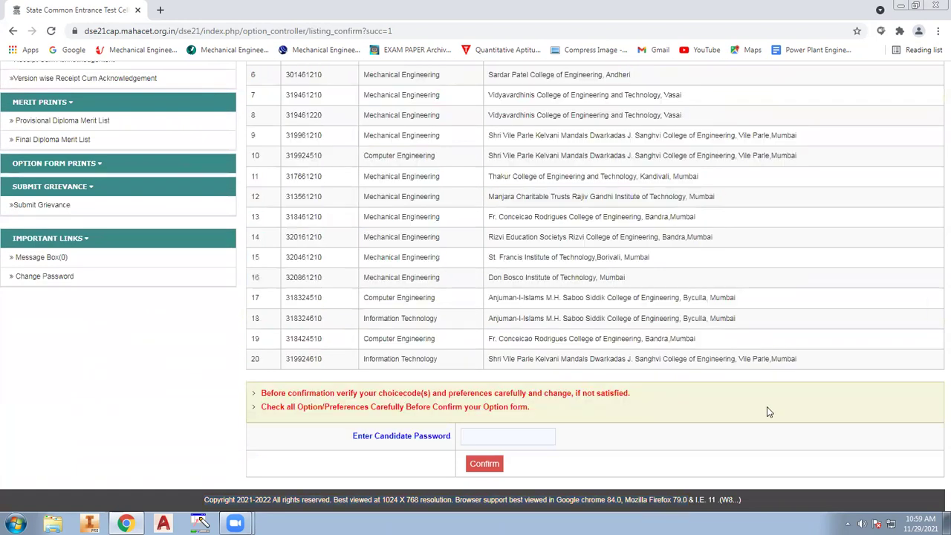
scroll(358, 169, "up", 3)
left_click_drag(256, 151, 592, 150)
left_click(589, 151)
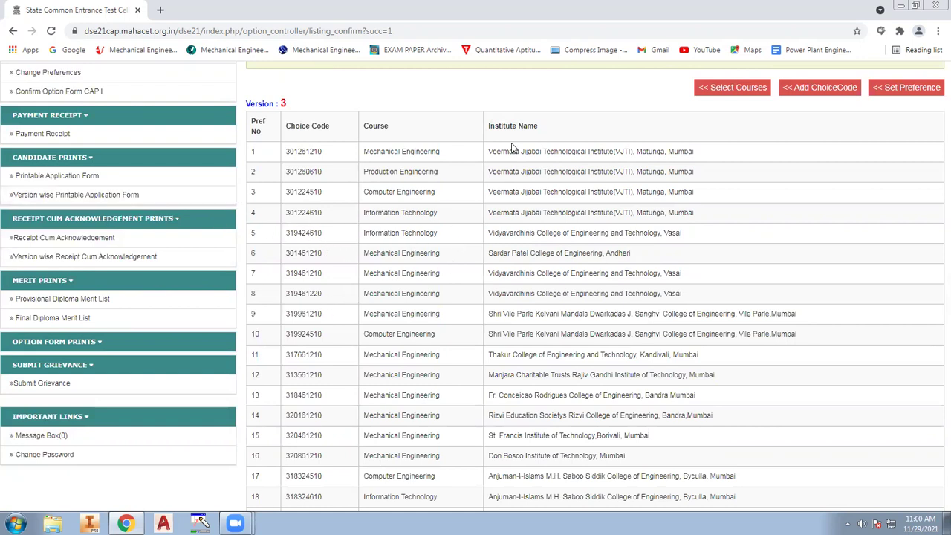
left_click_drag(289, 152, 478, 497)
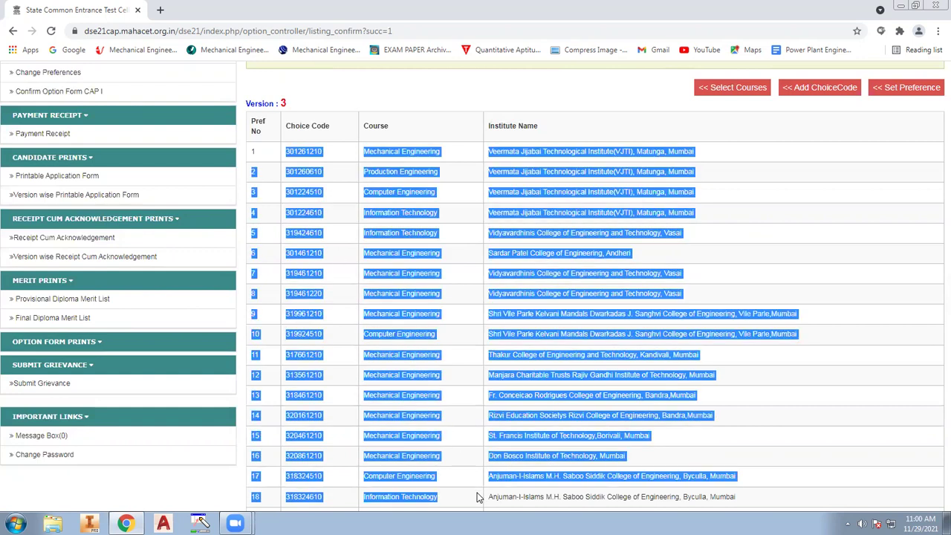
left_click(562, 367)
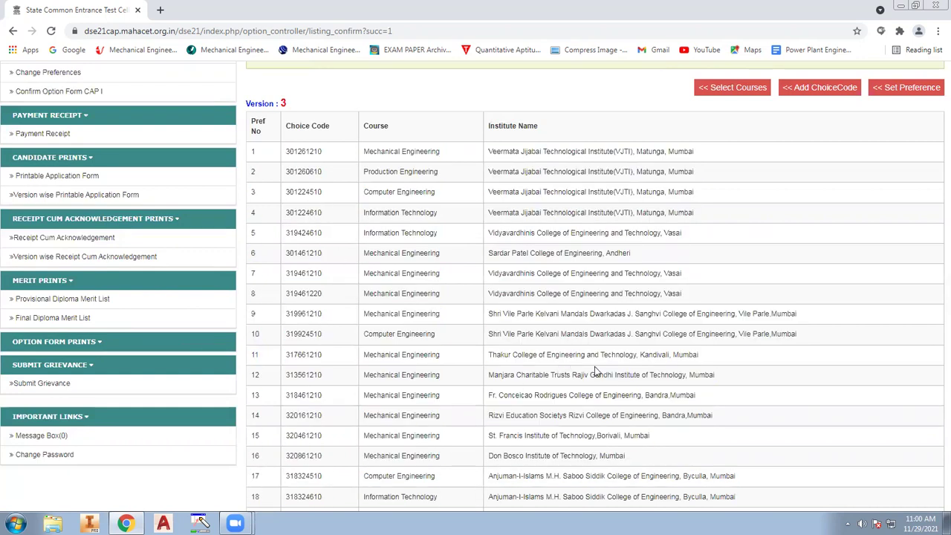
scroll(610, 379, "down", 3)
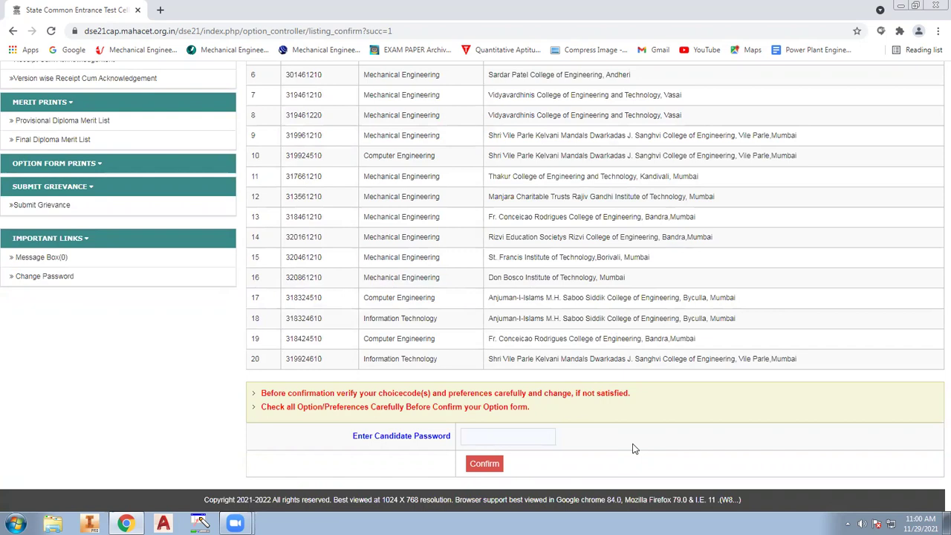
scroll(691, 405, "up", 2)
left_click_drag(245, 143, 692, 357)
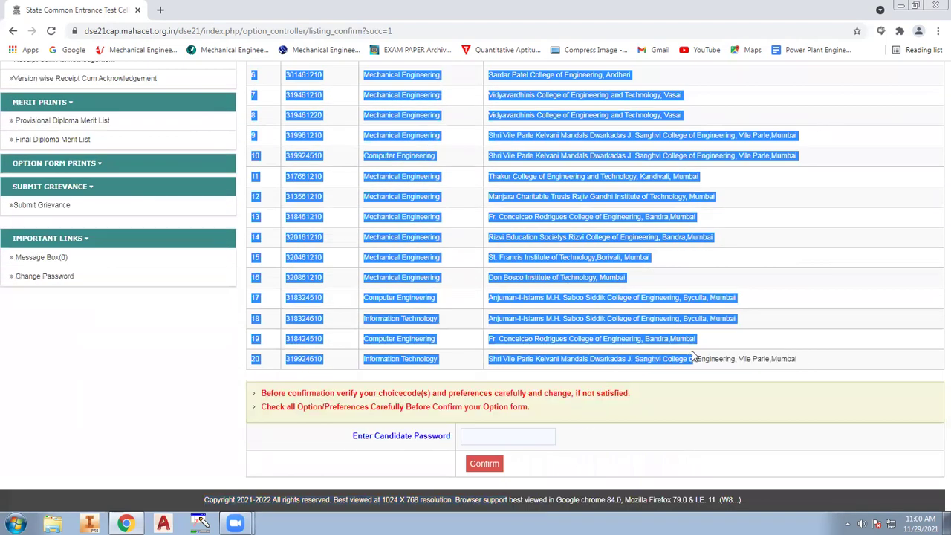
left_click(690, 373)
scroll(622, 404, "up", 2)
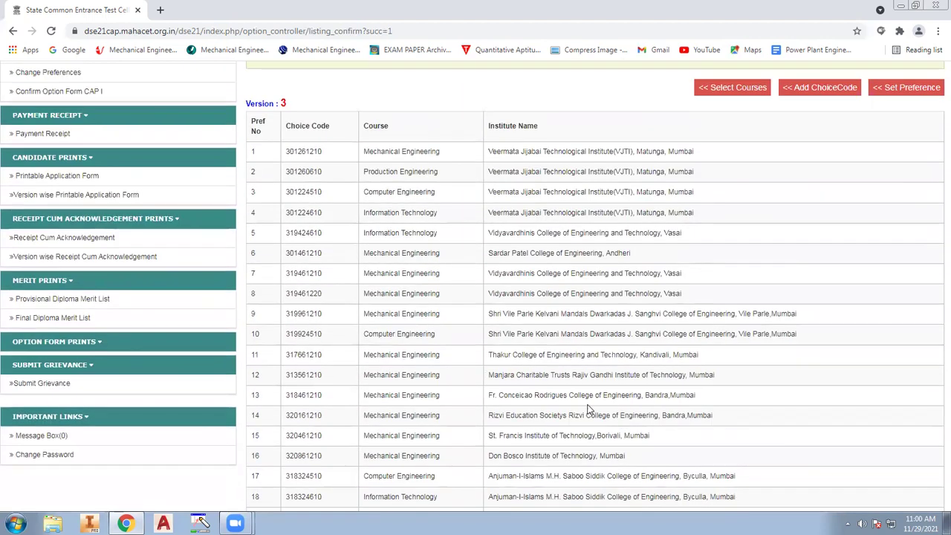
scroll(732, 414, "down", 2)
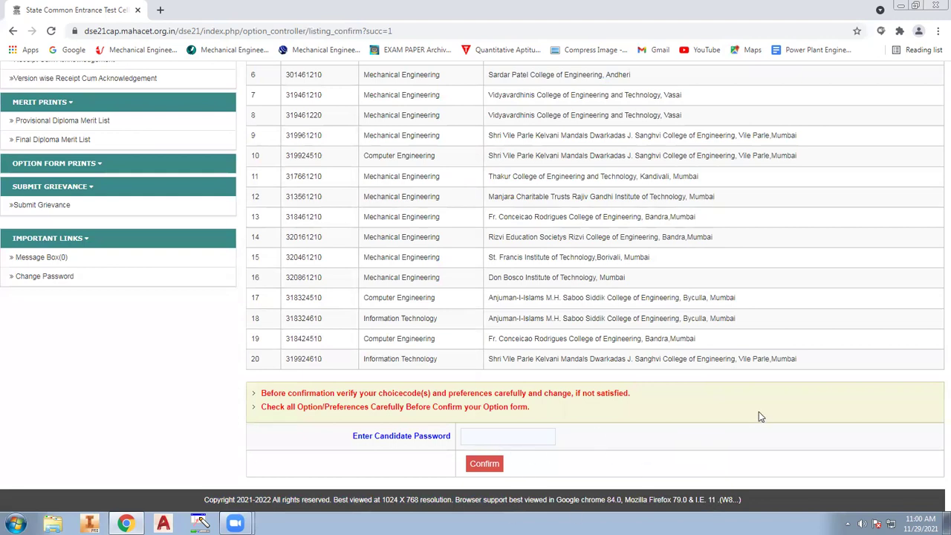
scroll(759, 412, "up", 3)
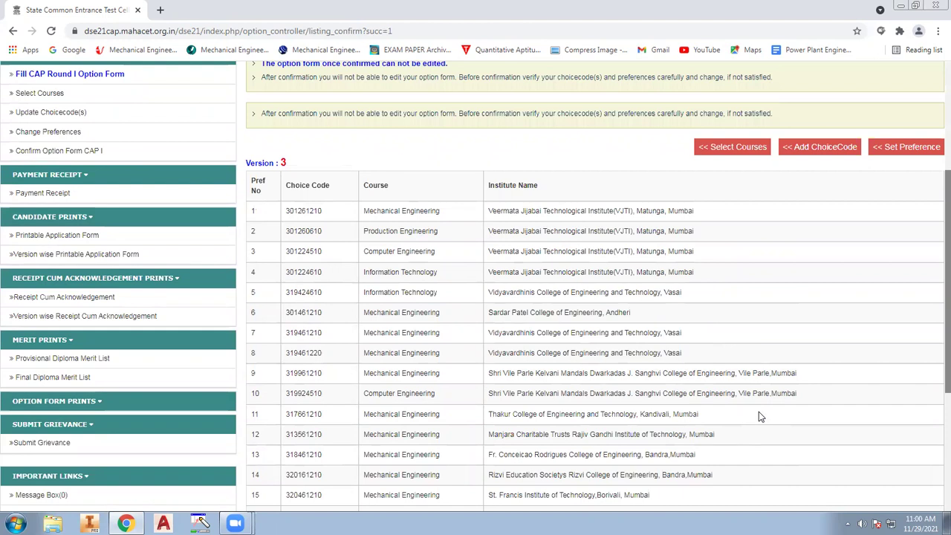
scroll(758, 412, "up", 3)
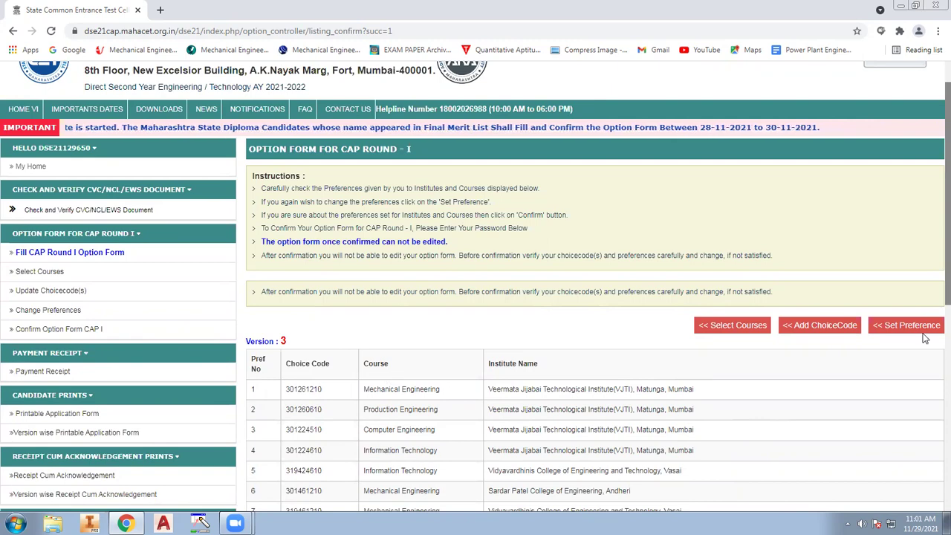
scroll(775, 356, "up", 1)
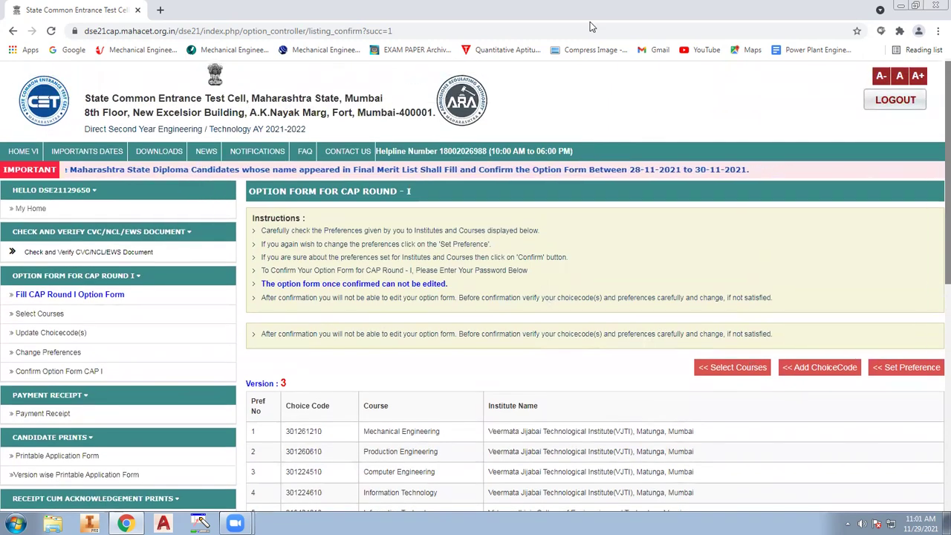